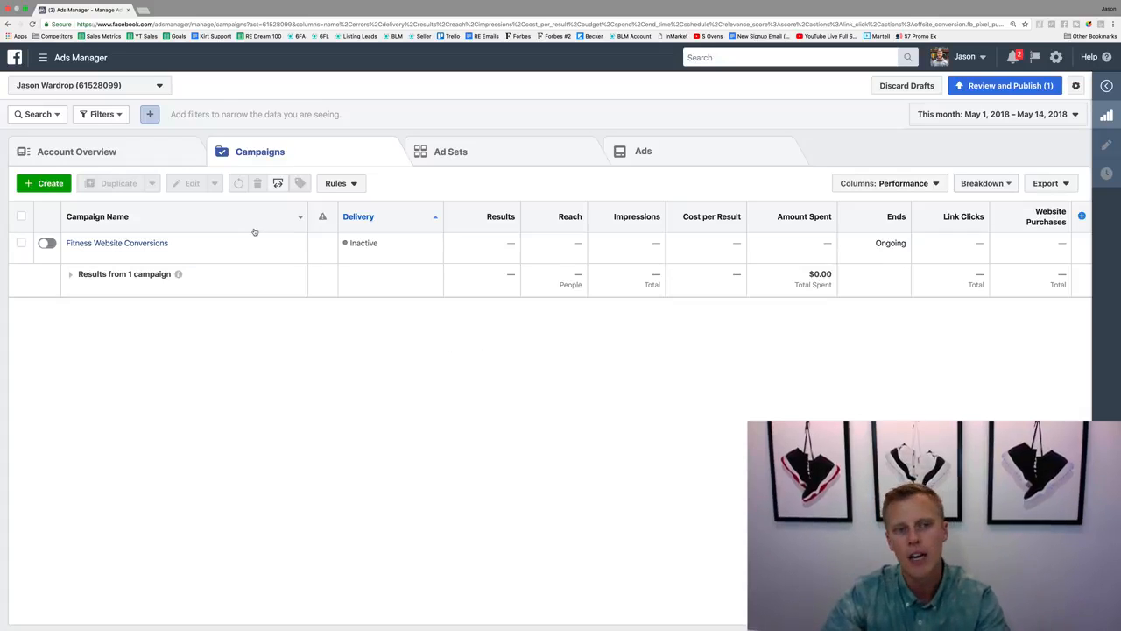
- Start creating a new campaign, discard the previous unfinished draft, and choose Traffic as the marketing objective
click(41, 184)
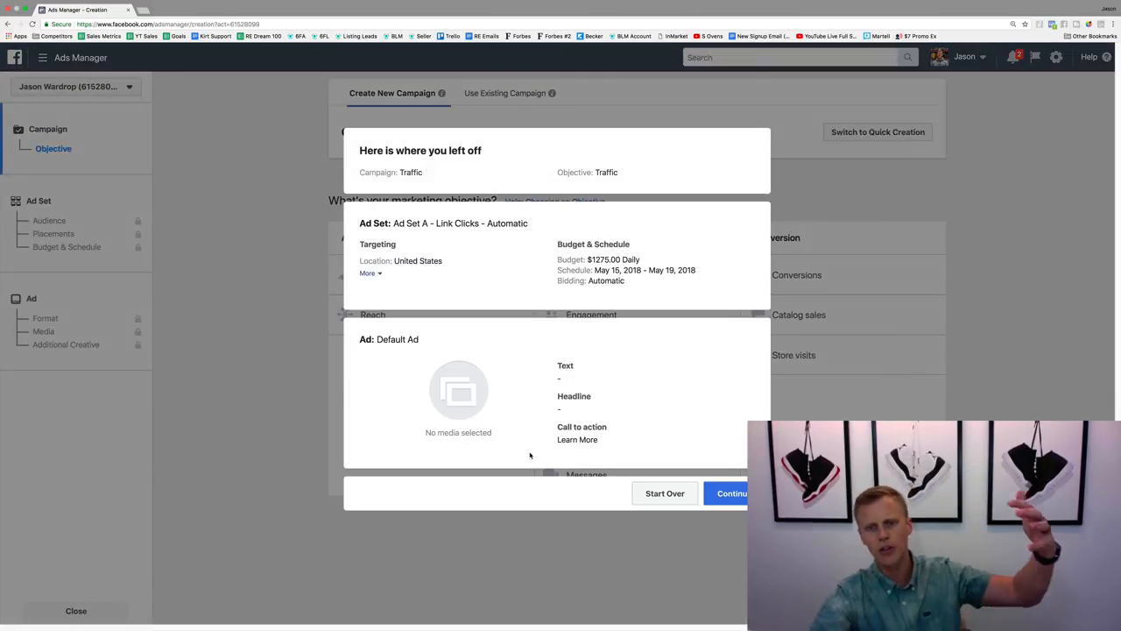
click(663, 495)
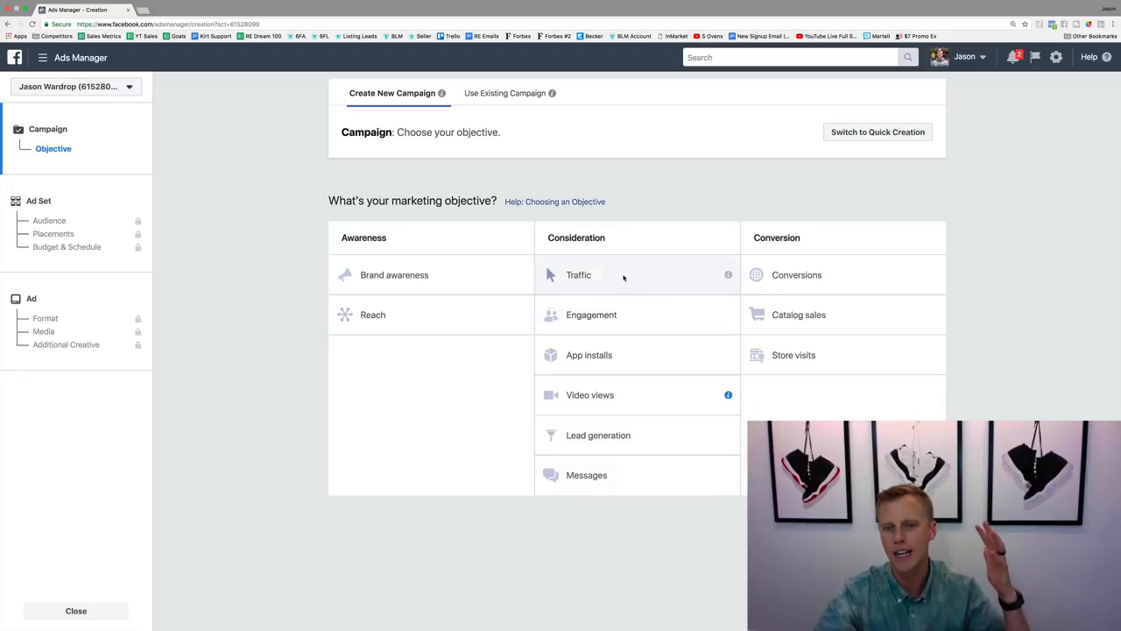
click(626, 279)
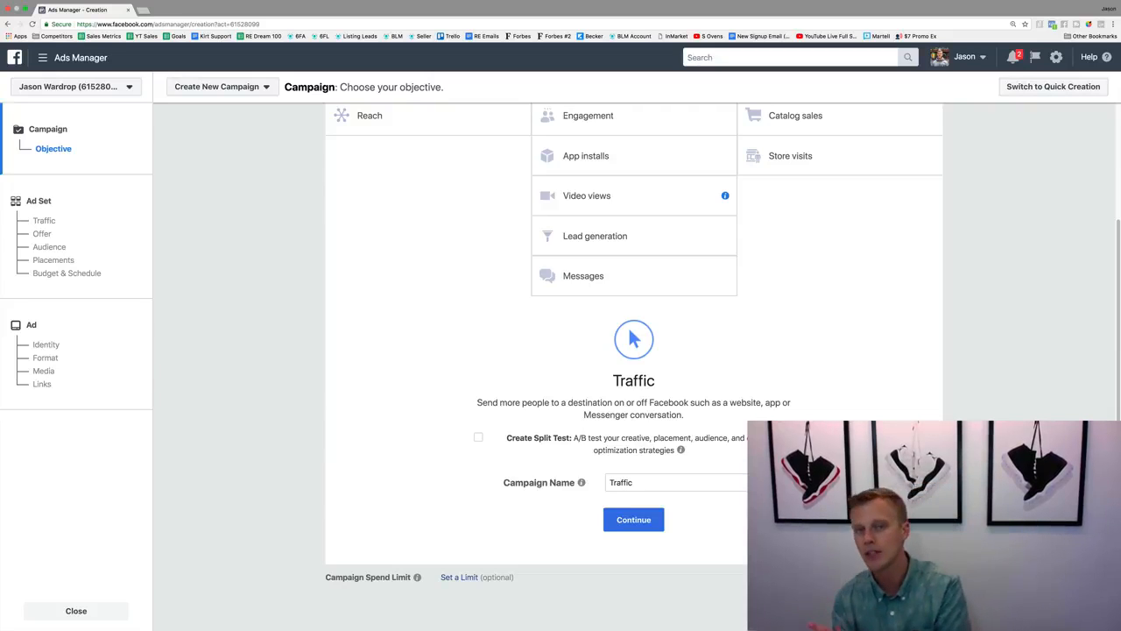
- Enable the split test, name the campaign Traffic (Demo), and continue to the ad set setup
click(478, 438)
click(644, 459)
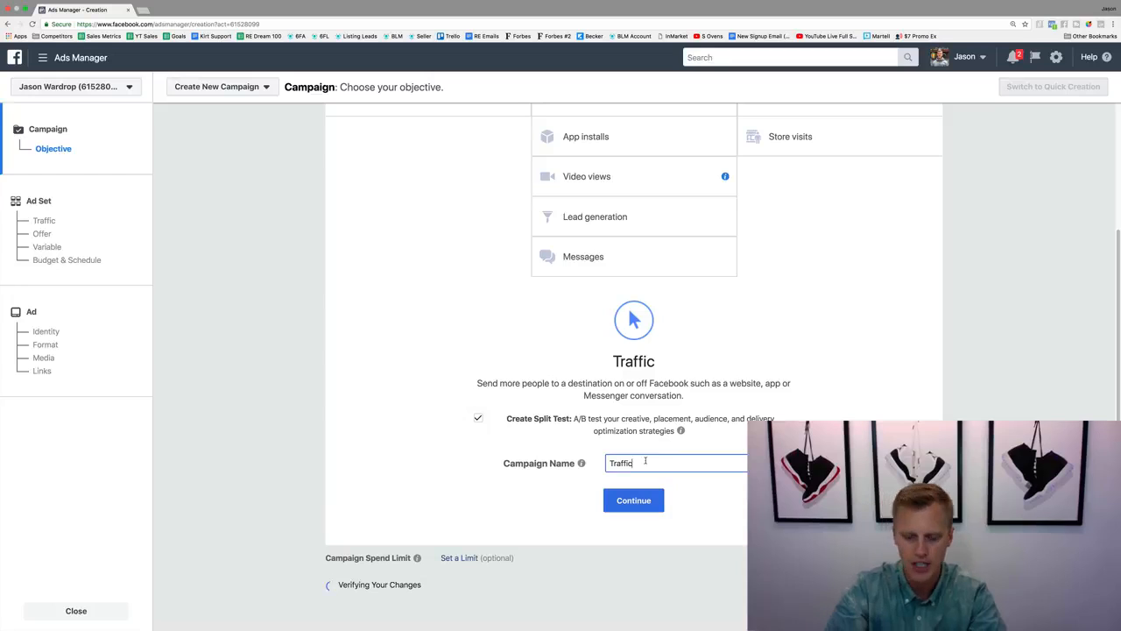
text((DEm)
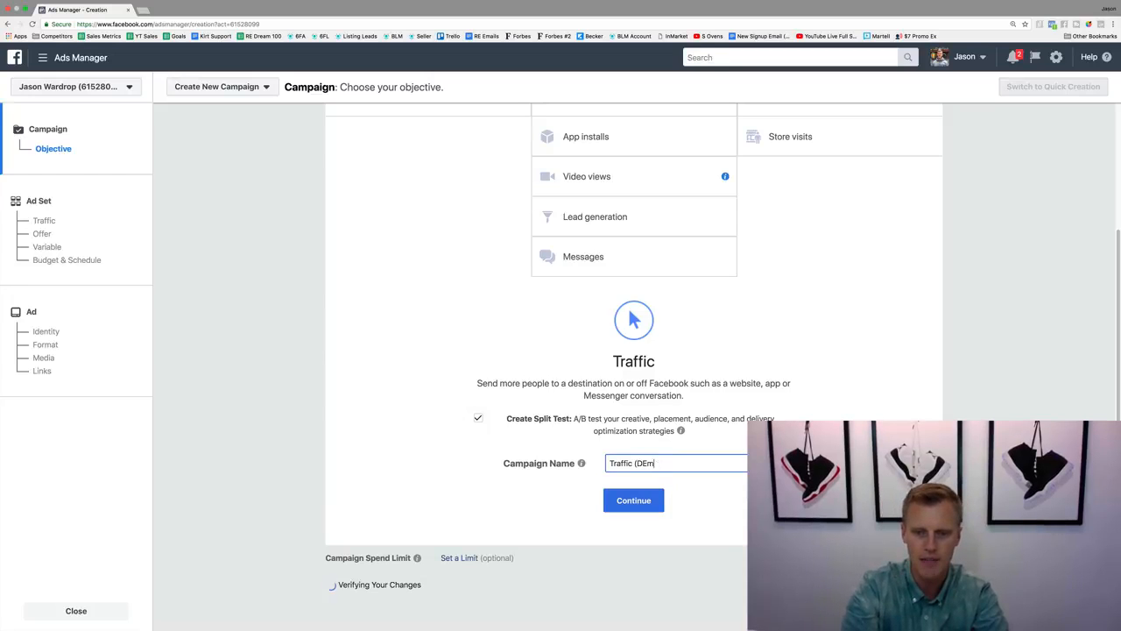
key(BackSpace)
key(BackSpace)
text(emo))
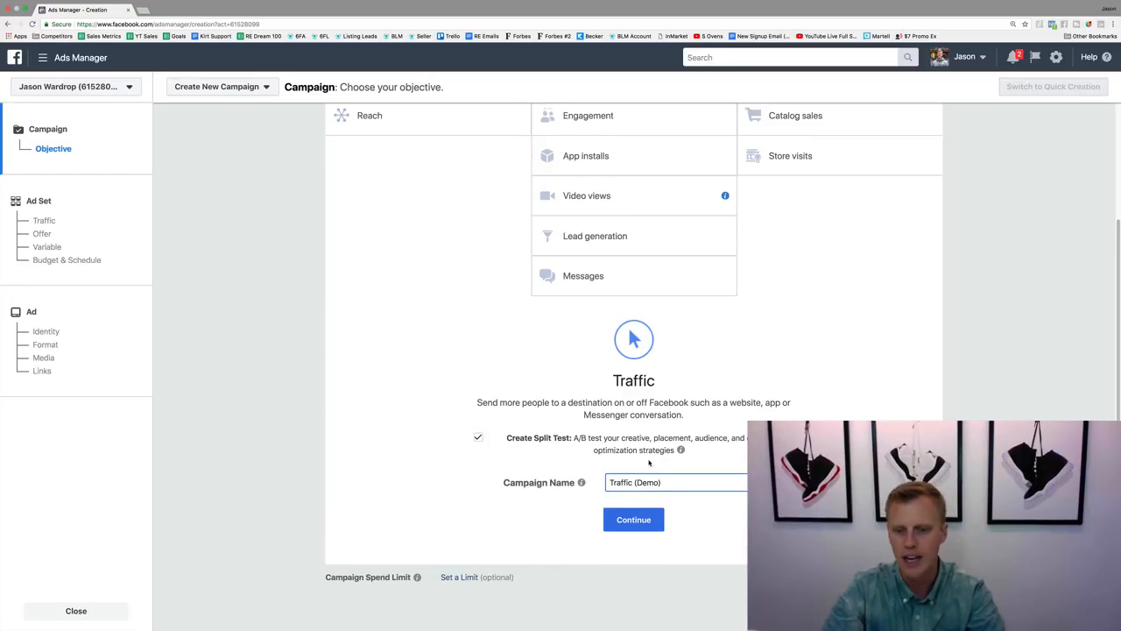
click(641, 520)
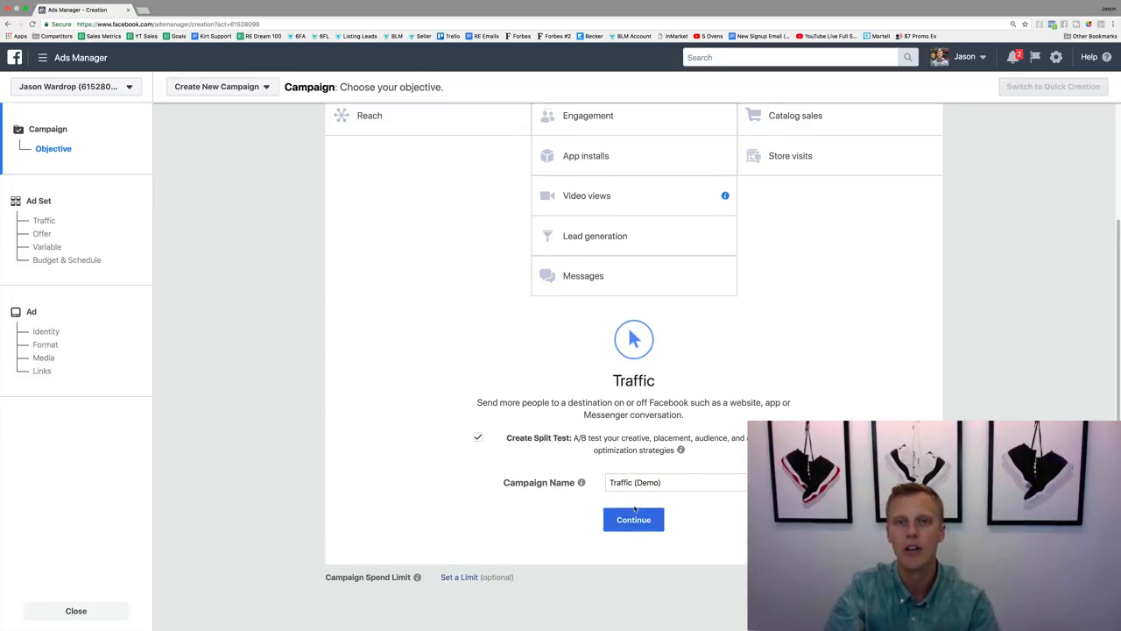
click(633, 520)
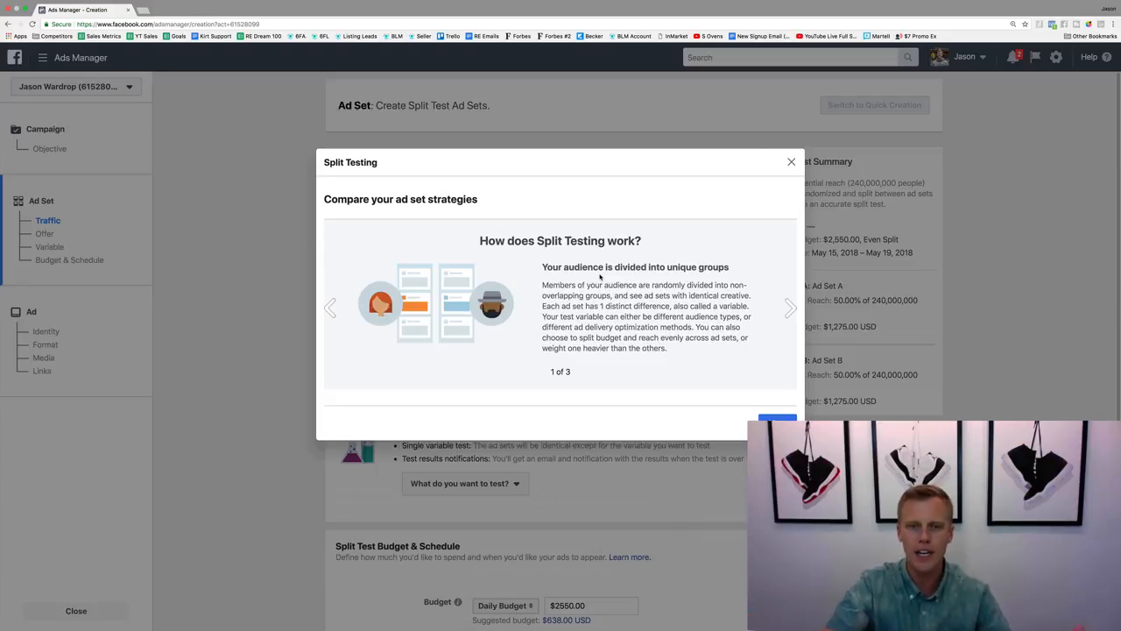
- Page through the Split Testing introduction to its last page and dismiss it
click(789, 310)
click(788, 310)
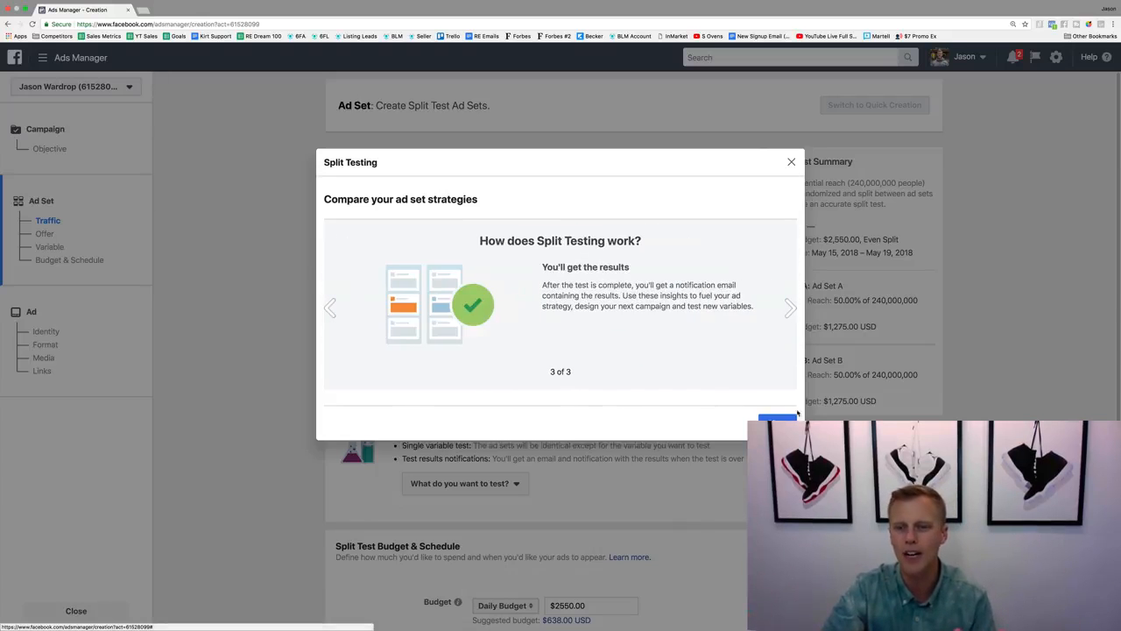
click(778, 417)
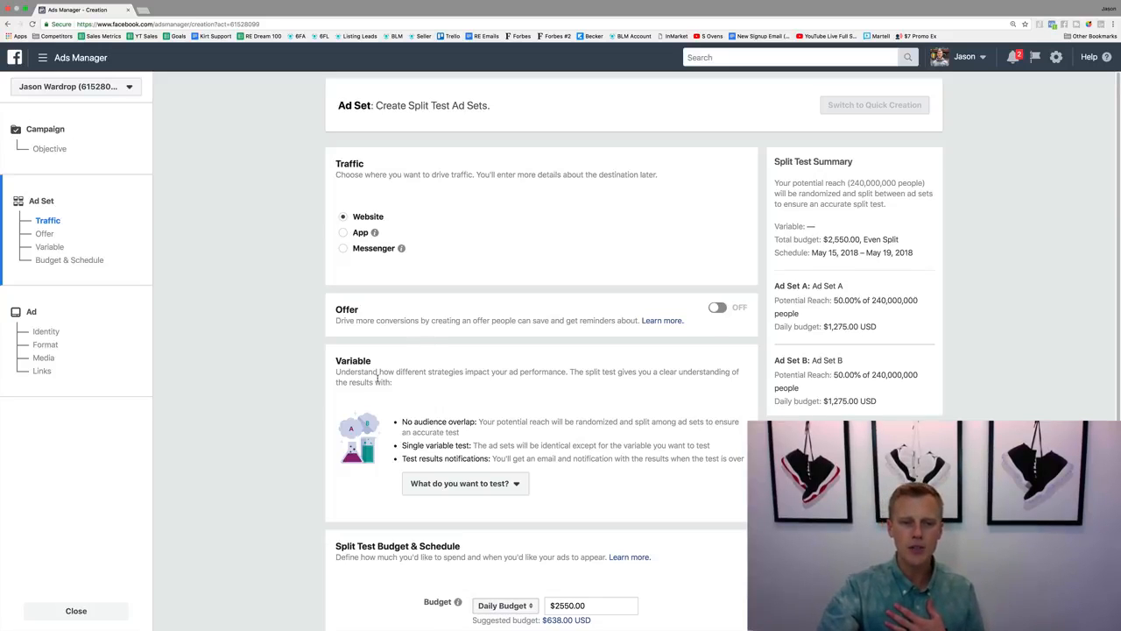
- Choose Placement as the variable for the split test
scroll(377, 378, down, 2)
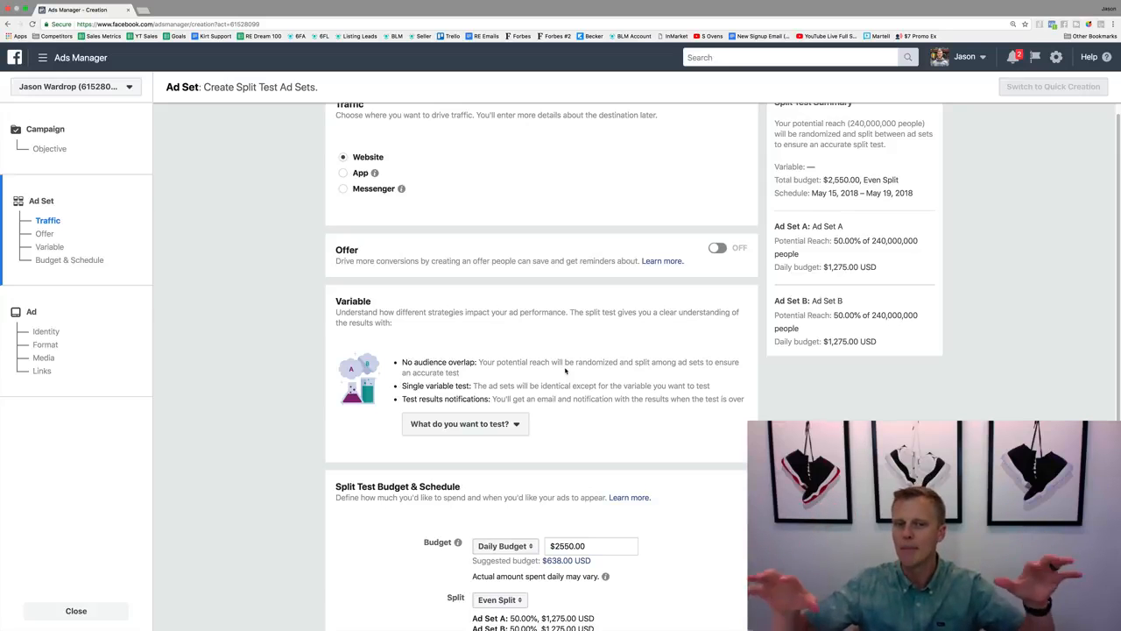
click(498, 423)
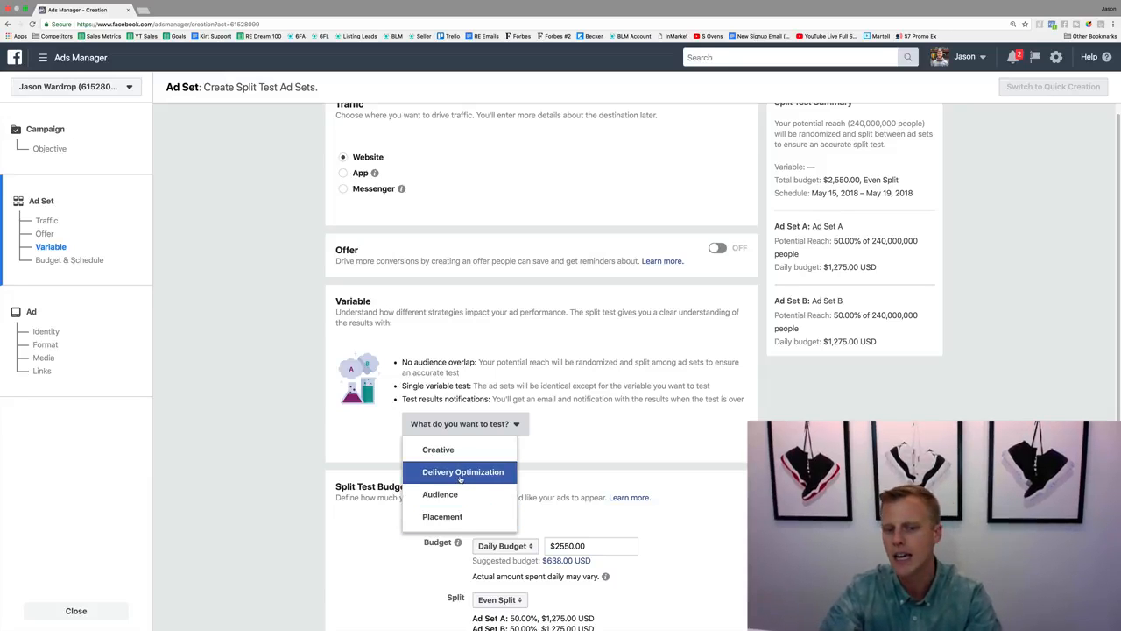
click(479, 521)
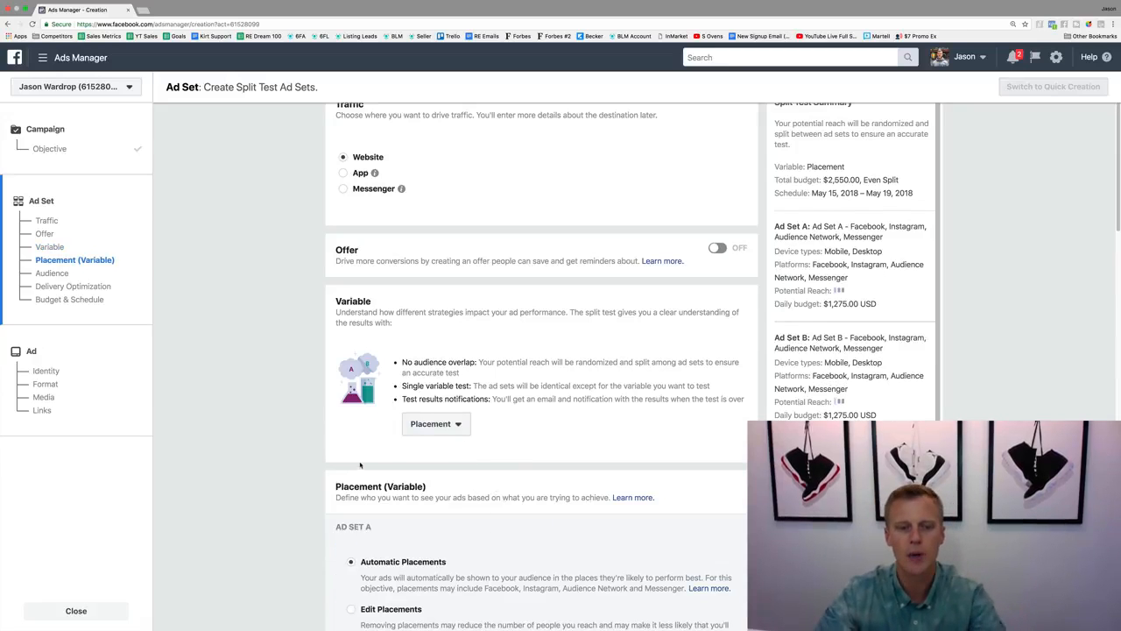
- Switch Ad Set B from automatic placements to edited placements
scroll(377, 429, down, 2)
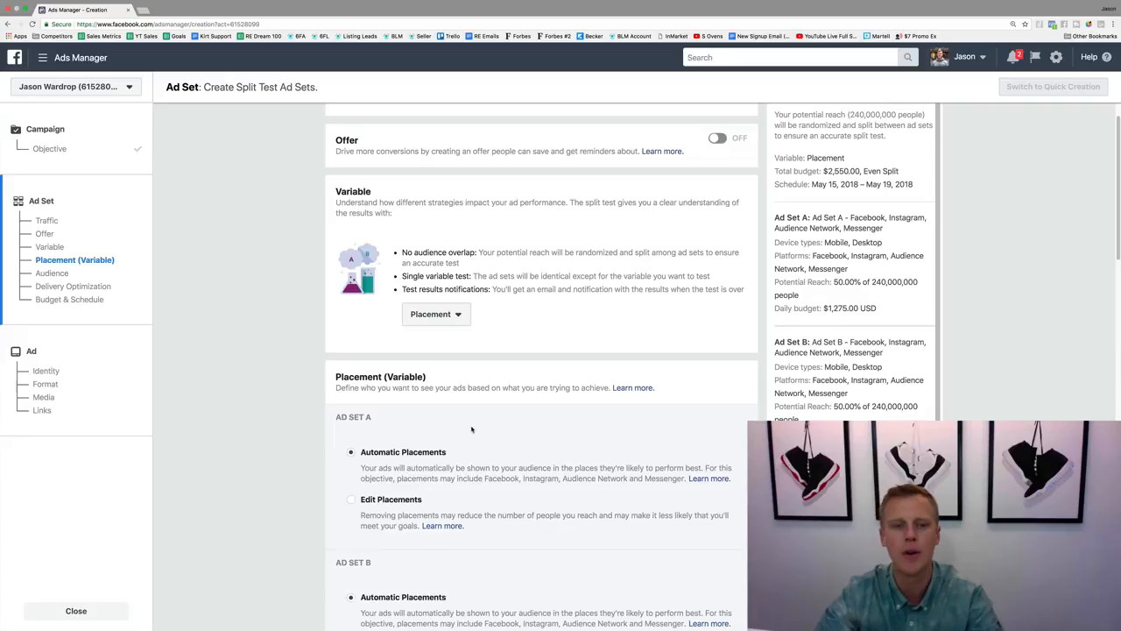
scroll(327, 450, down, 2)
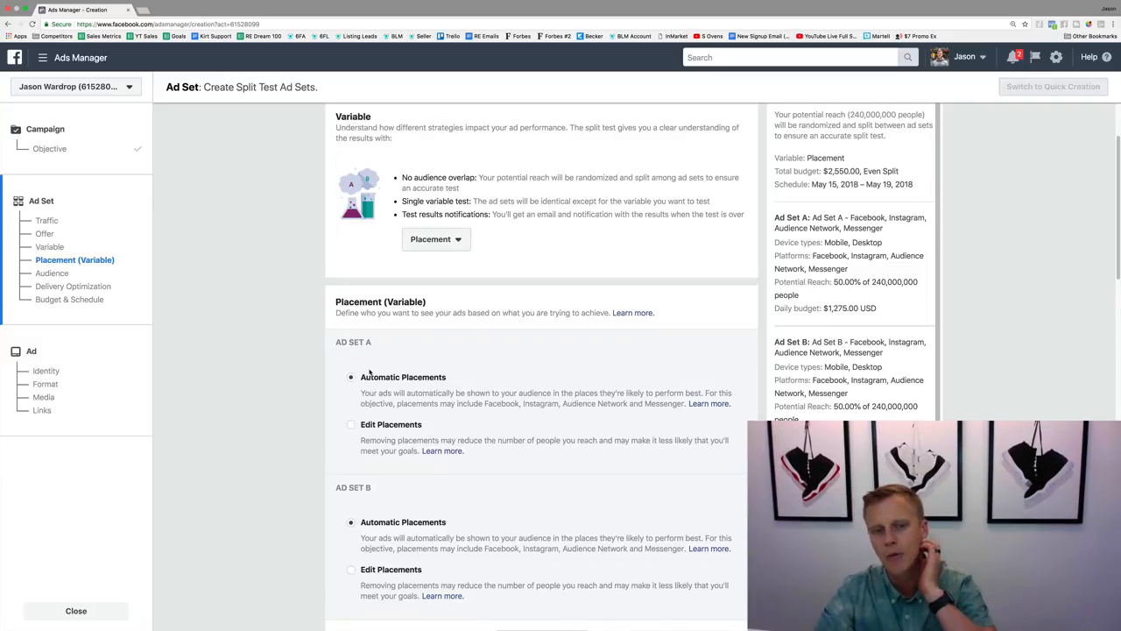
scroll(369, 371, down, 2)
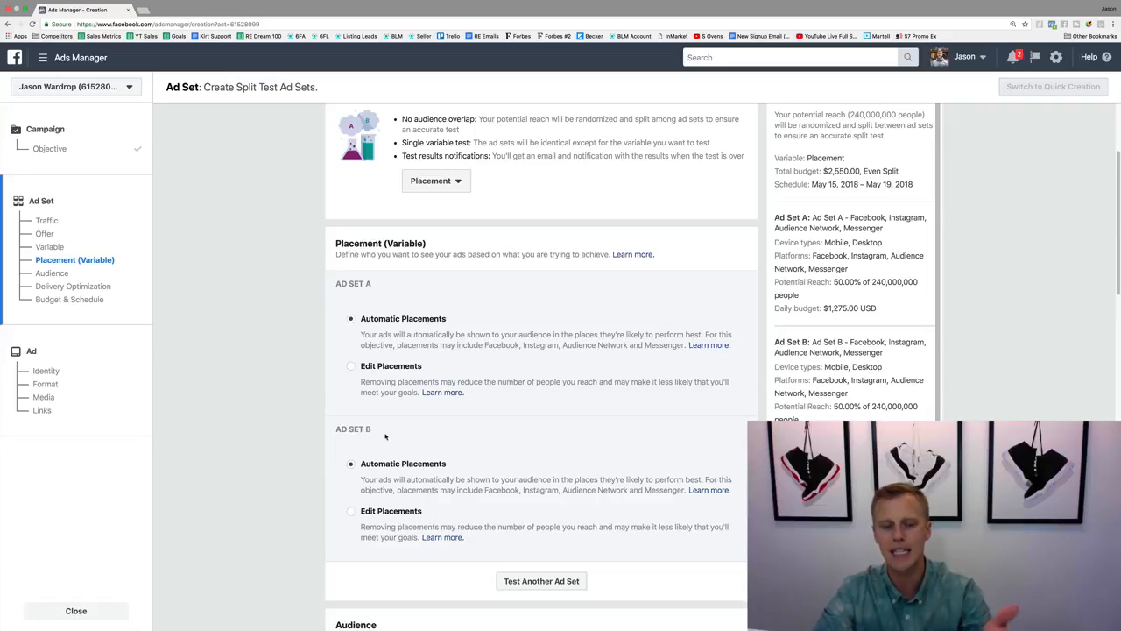
scroll(384, 465, down, 2)
click(366, 456)
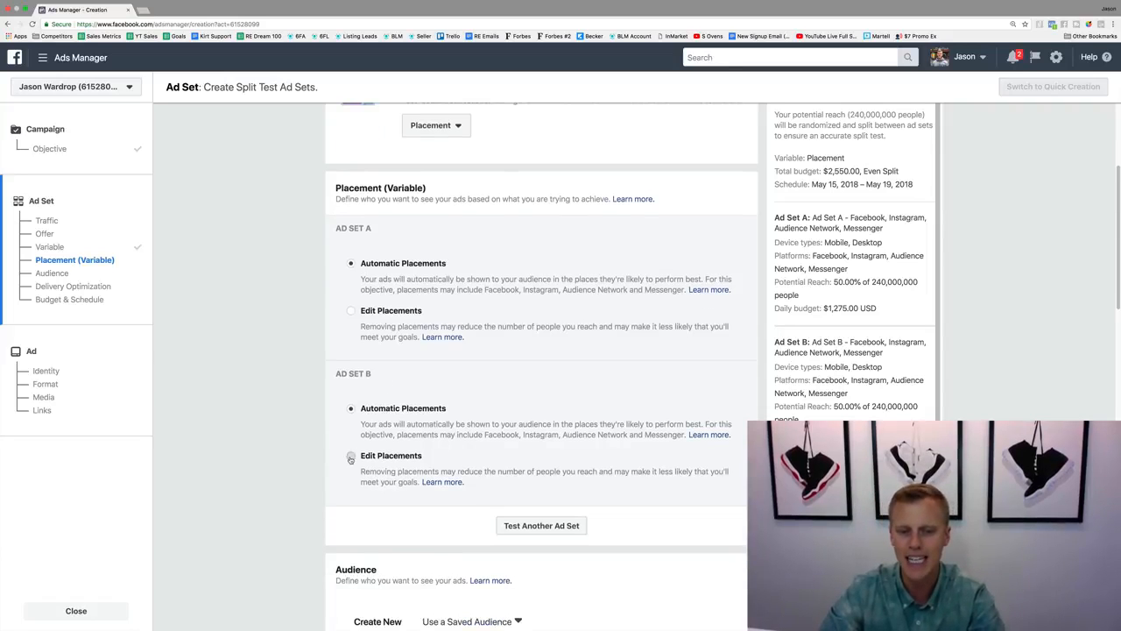
- Limit Ad Set B to Facebook Feeds by deselecting Instant Articles, Right Column, Marketplace, Instagram, Audience Network and Messenger
scroll(355, 453, down, 8)
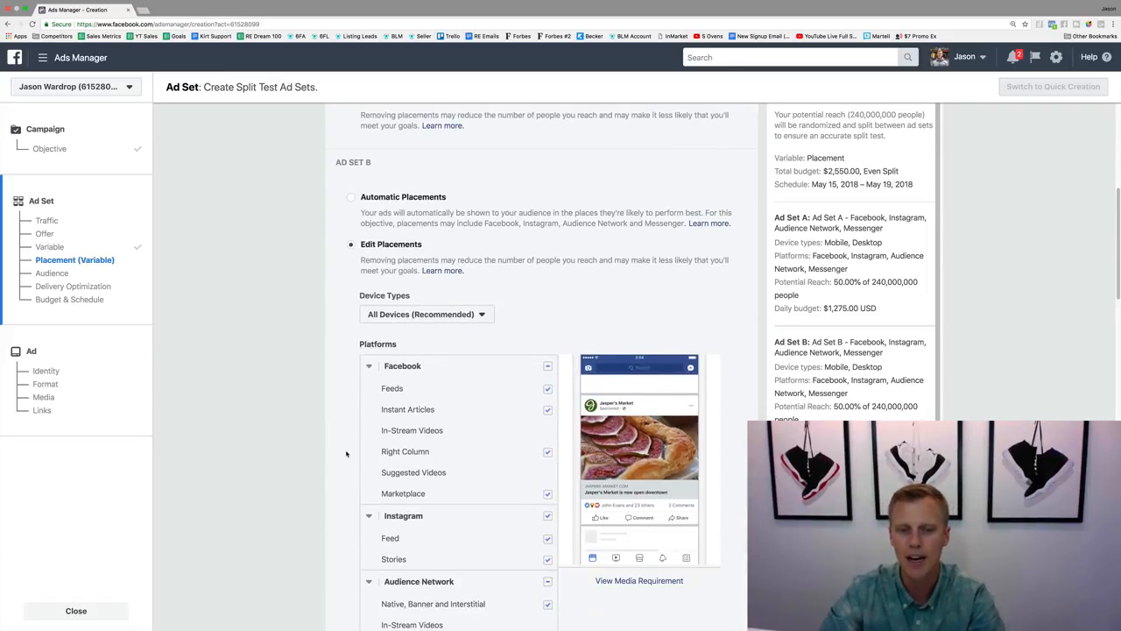
click(547, 353)
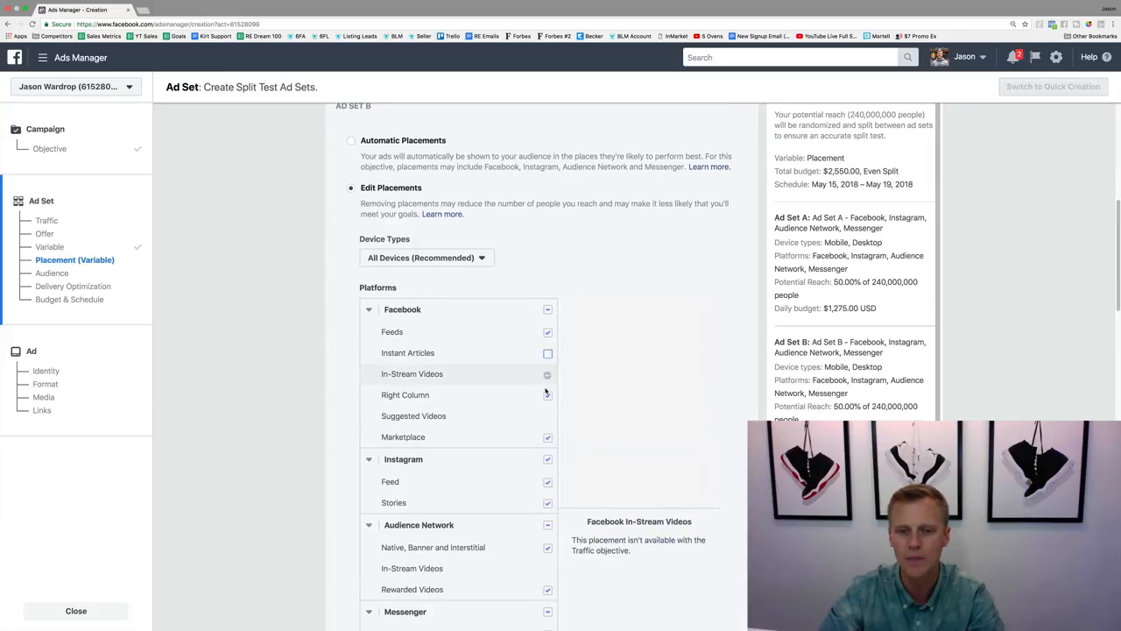
click(547, 396)
click(548, 437)
click(548, 459)
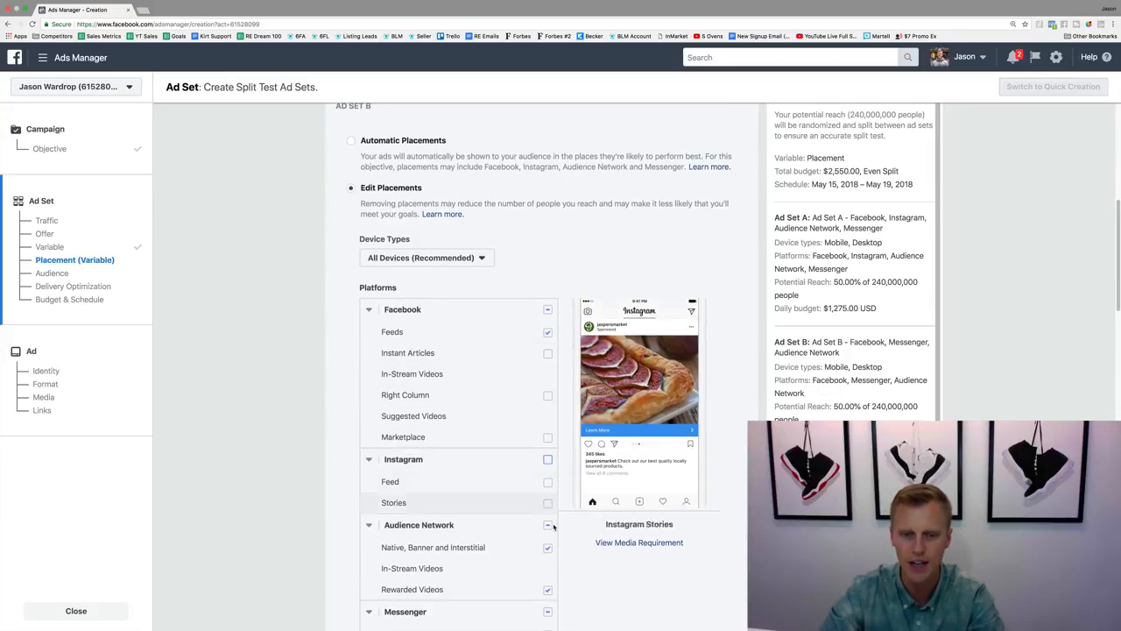
click(548, 526)
click(547, 611)
scroll(545, 561, down, 4)
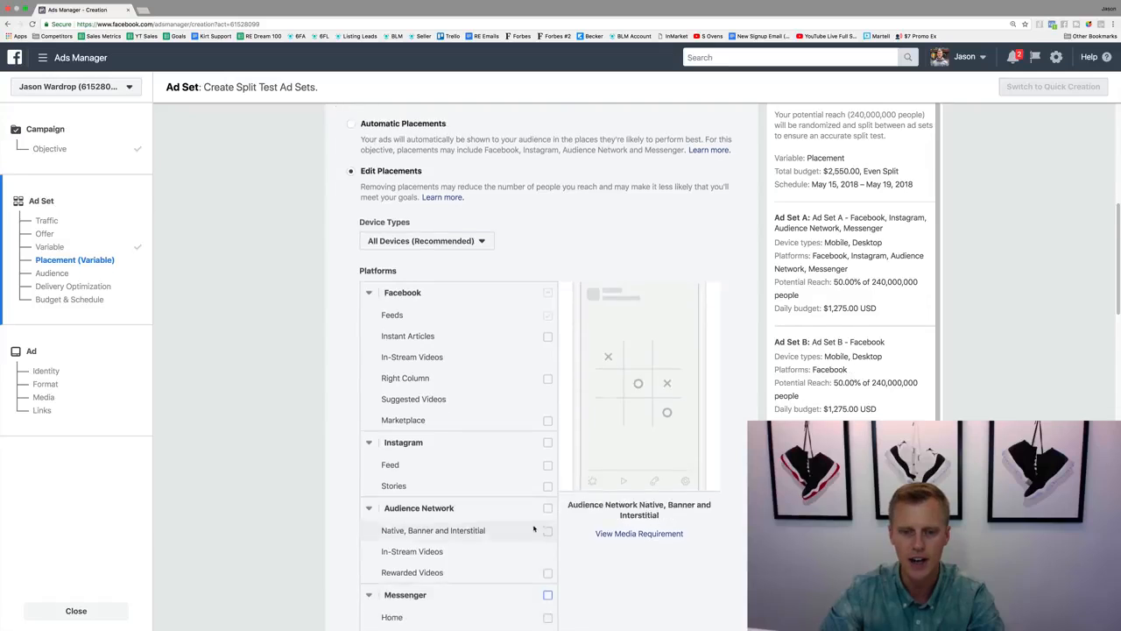
- Add a third ad set to the test and restrict its placements to the Instagram Feed only
scroll(545, 500, up, 6)
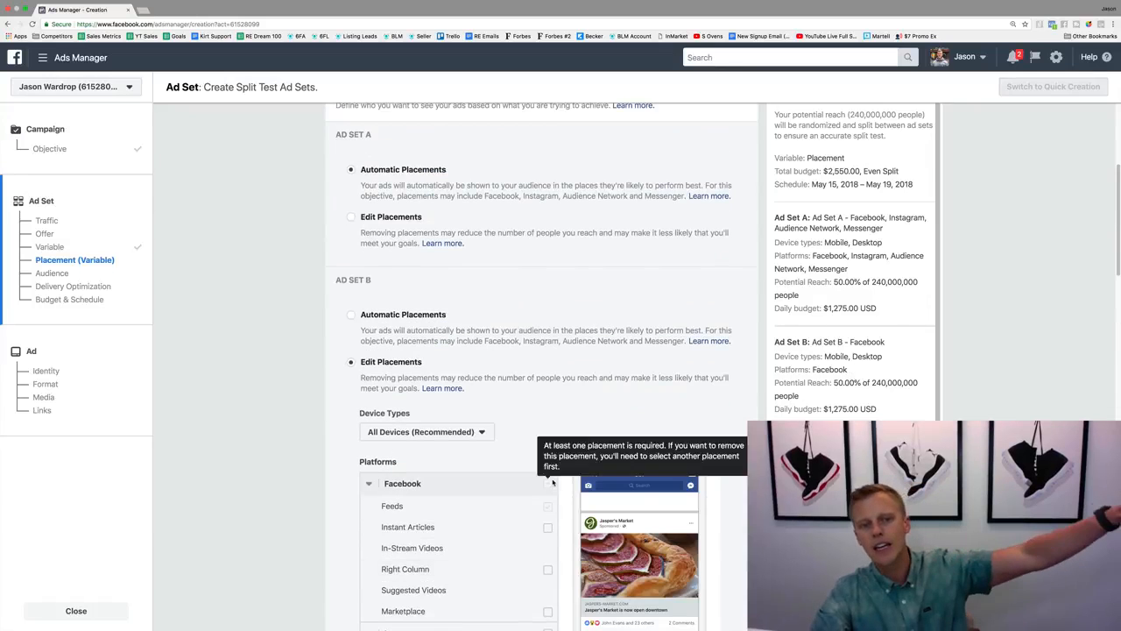
scroll(552, 486, down, 4)
scroll(545, 350, down, 10)
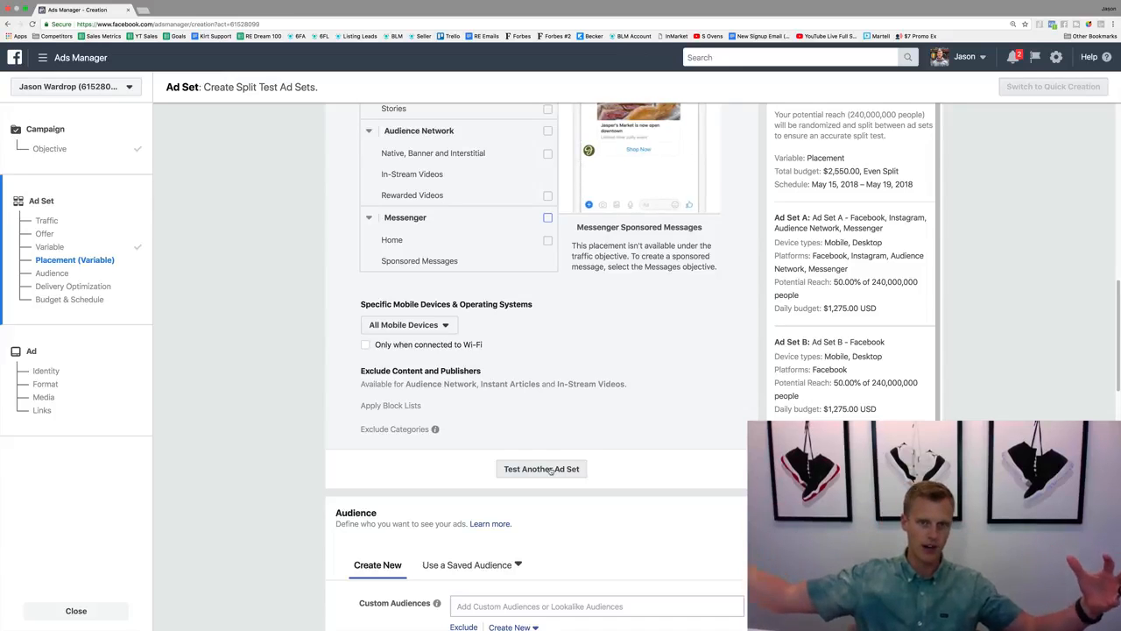
click(545, 472)
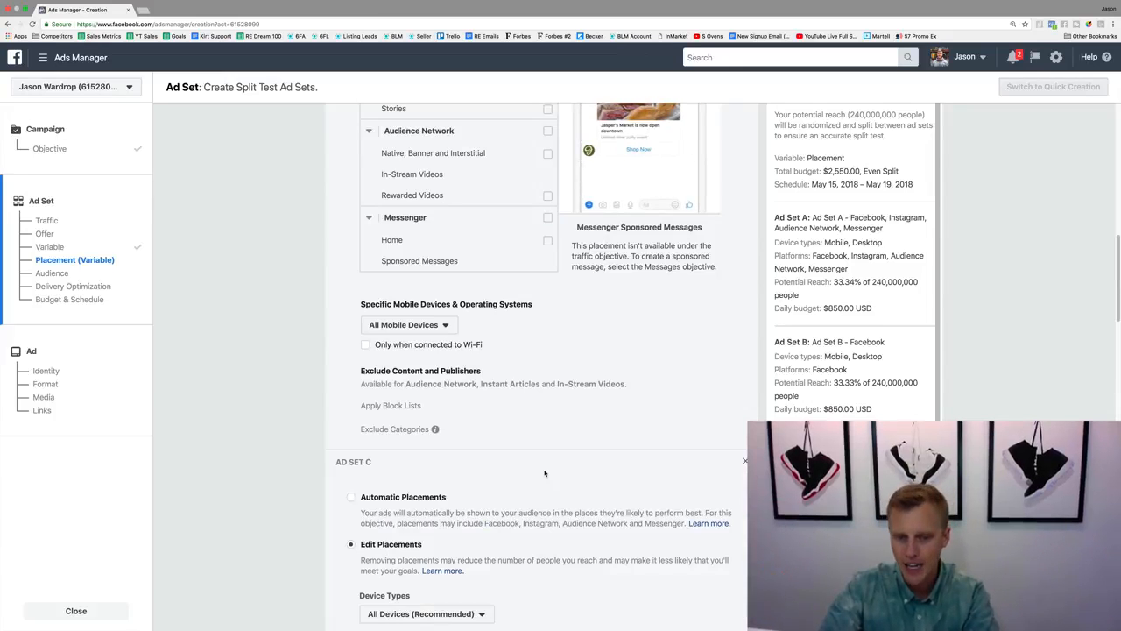
scroll(547, 464, down, 3)
scroll(546, 460, down, 3)
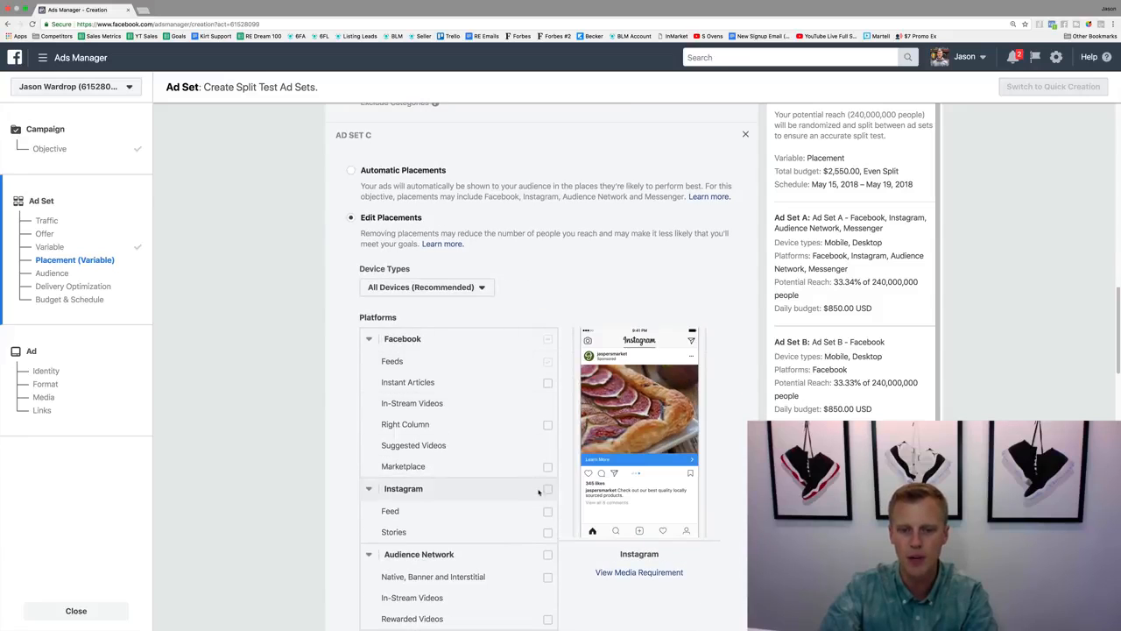
click(548, 532)
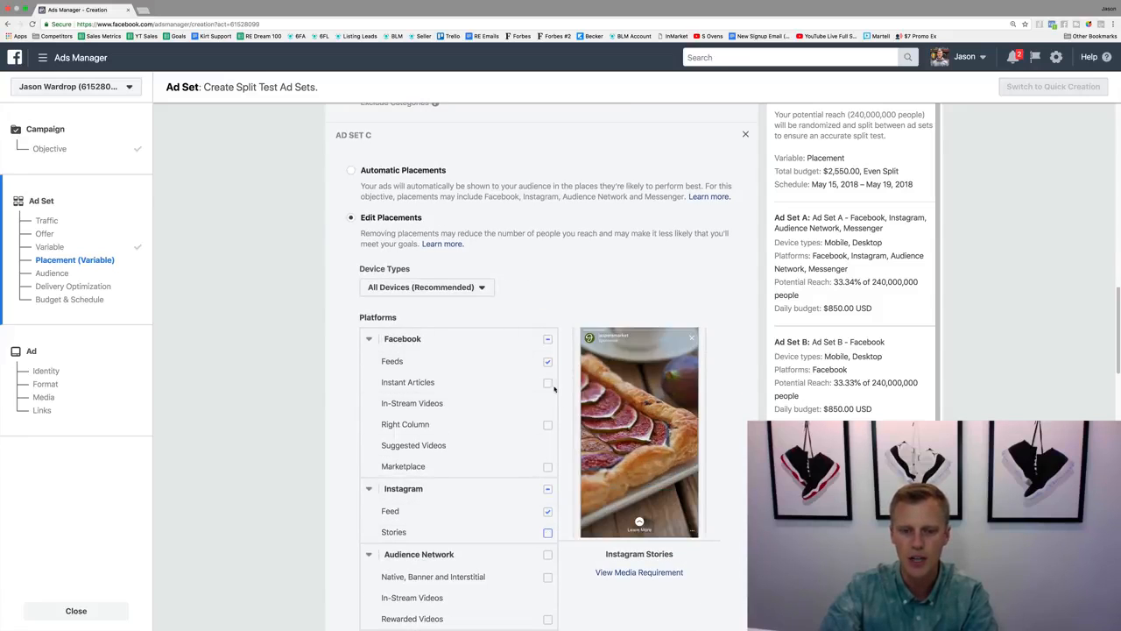
click(547, 339)
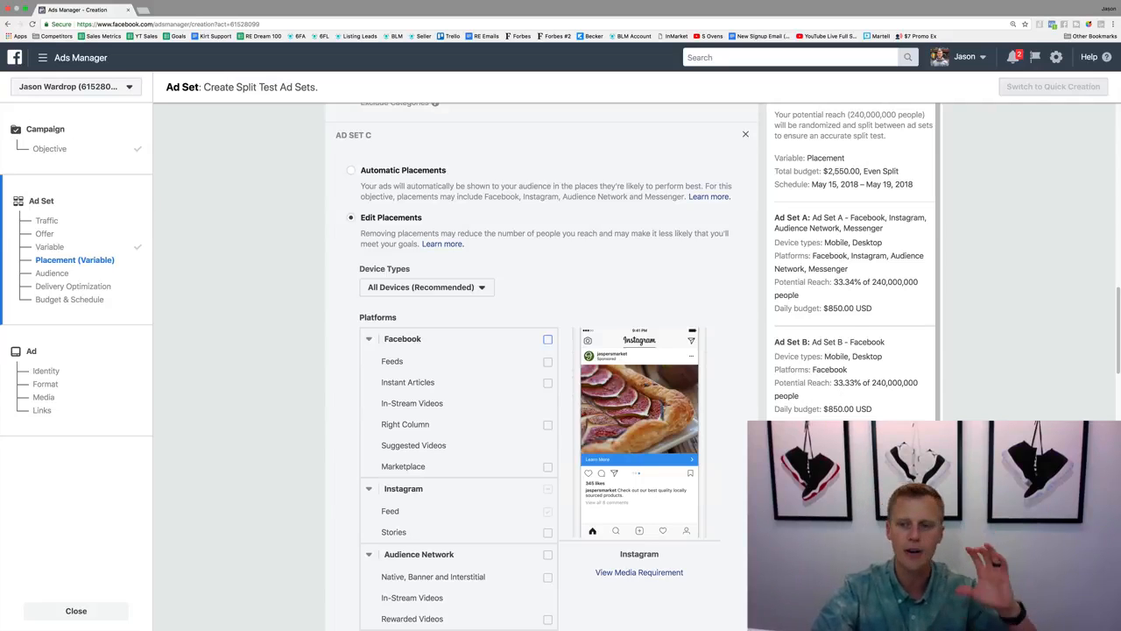
- Change the split test variable to Audience
scroll(710, 480, down, 15)
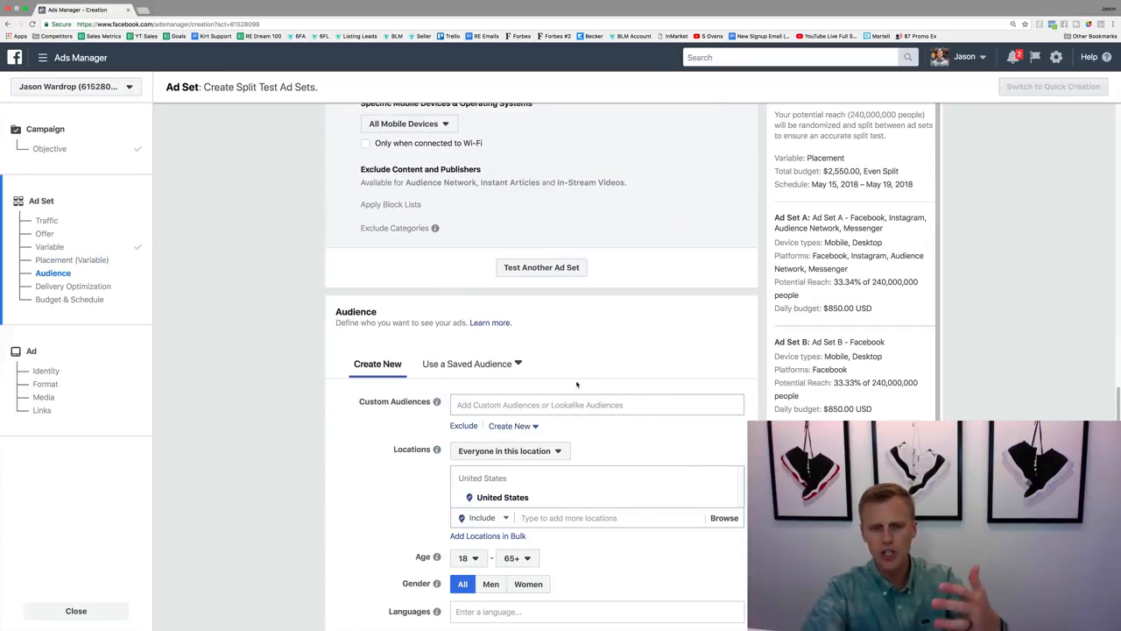
scroll(529, 385, down, 2)
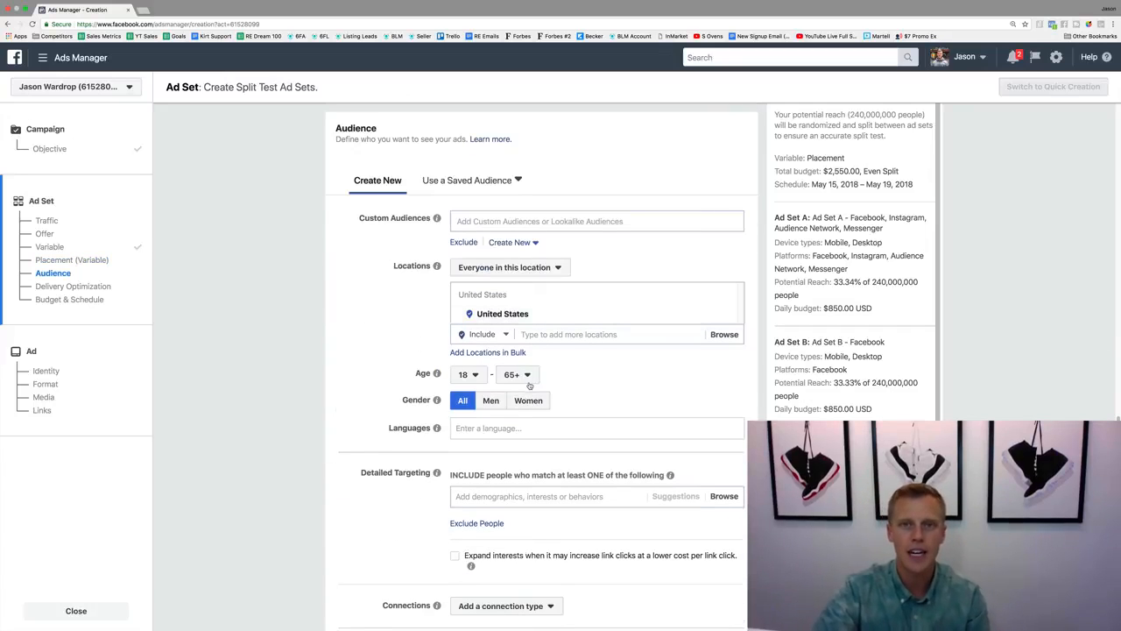
scroll(529, 385, up, 15)
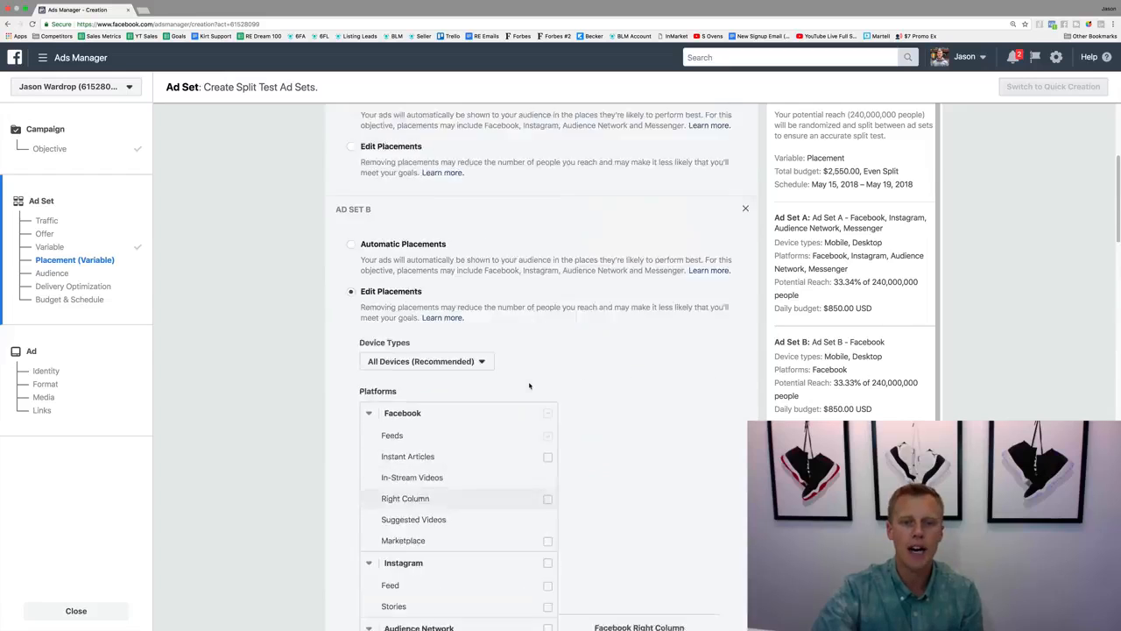
scroll(529, 385, up, 1)
click(456, 276)
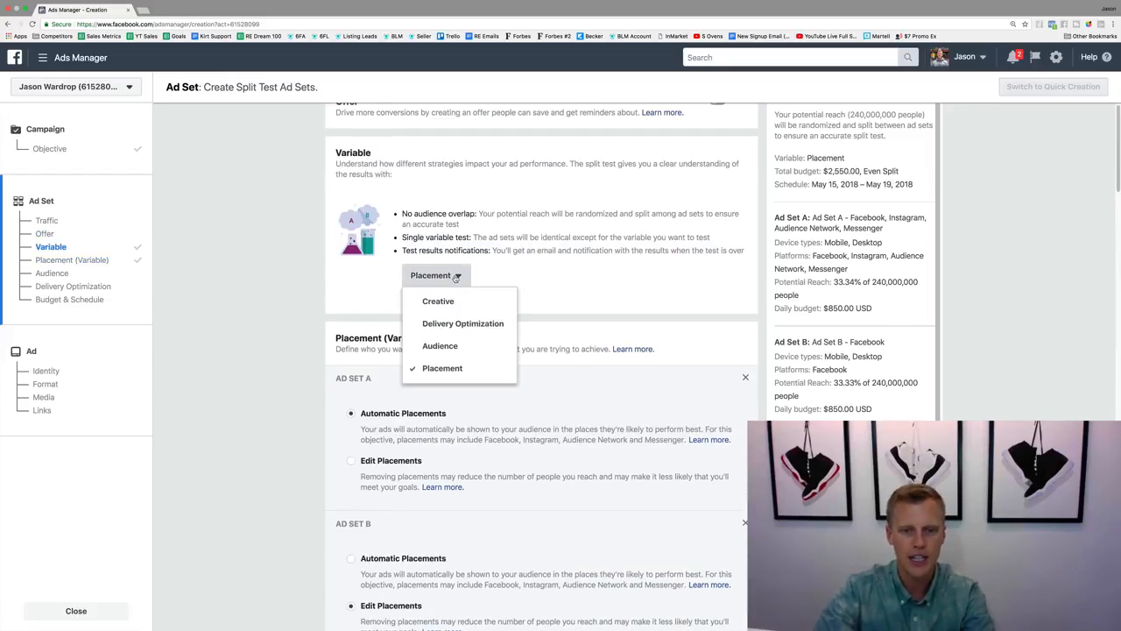
click(438, 349)
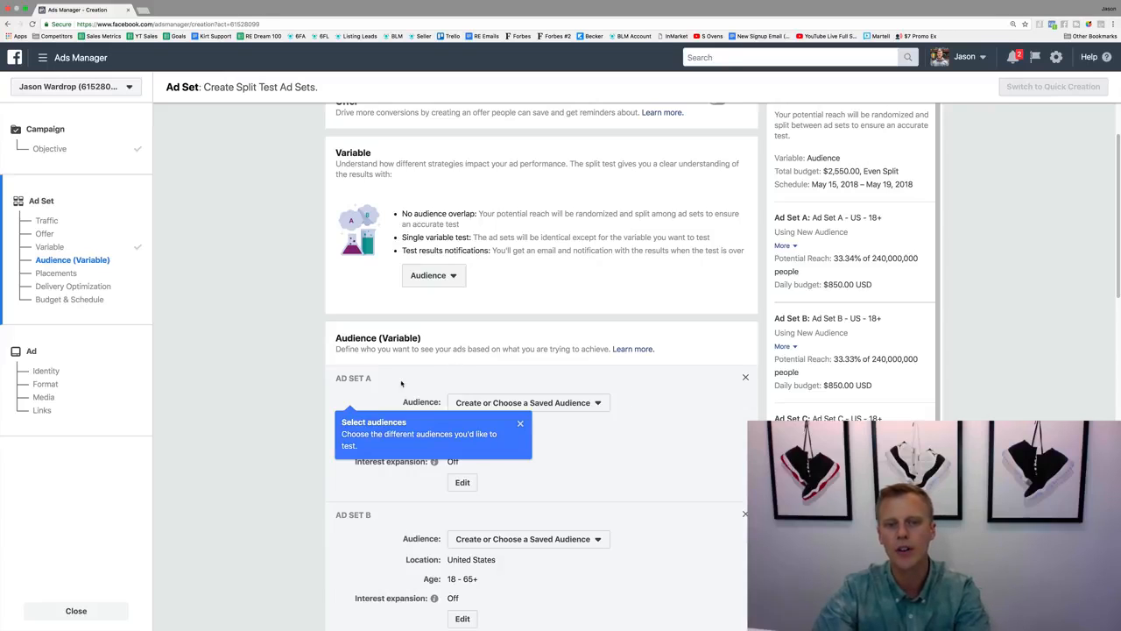
- Assign the saved audience "Dallas Texas - Fitness" to Ad Set A
scroll(295, 413, down, 3)
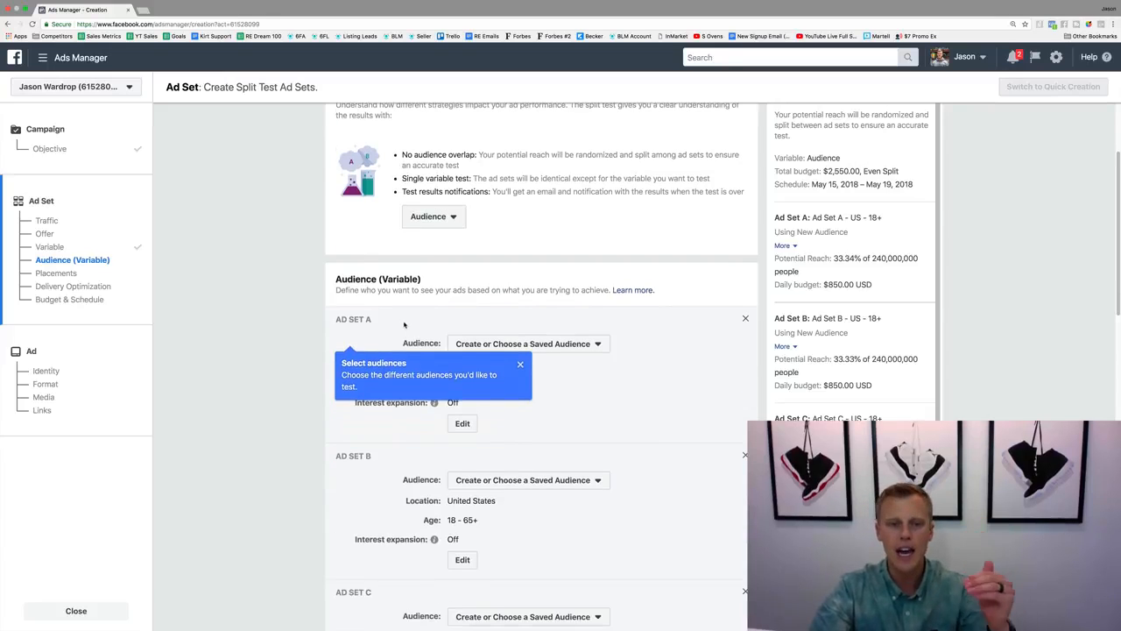
click(526, 346)
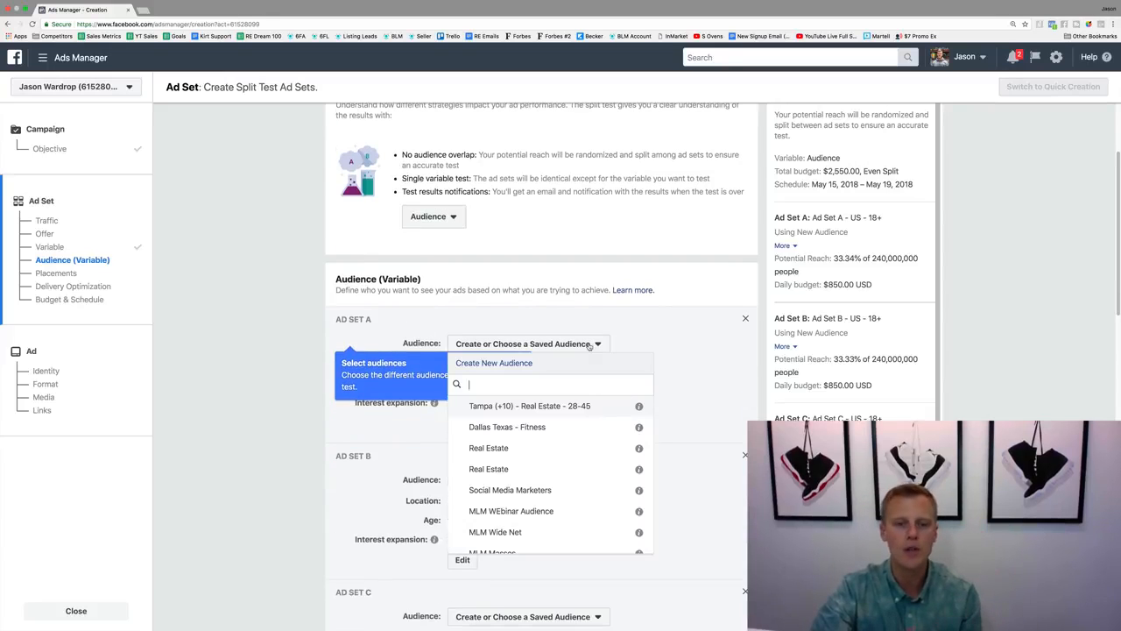
click(552, 429)
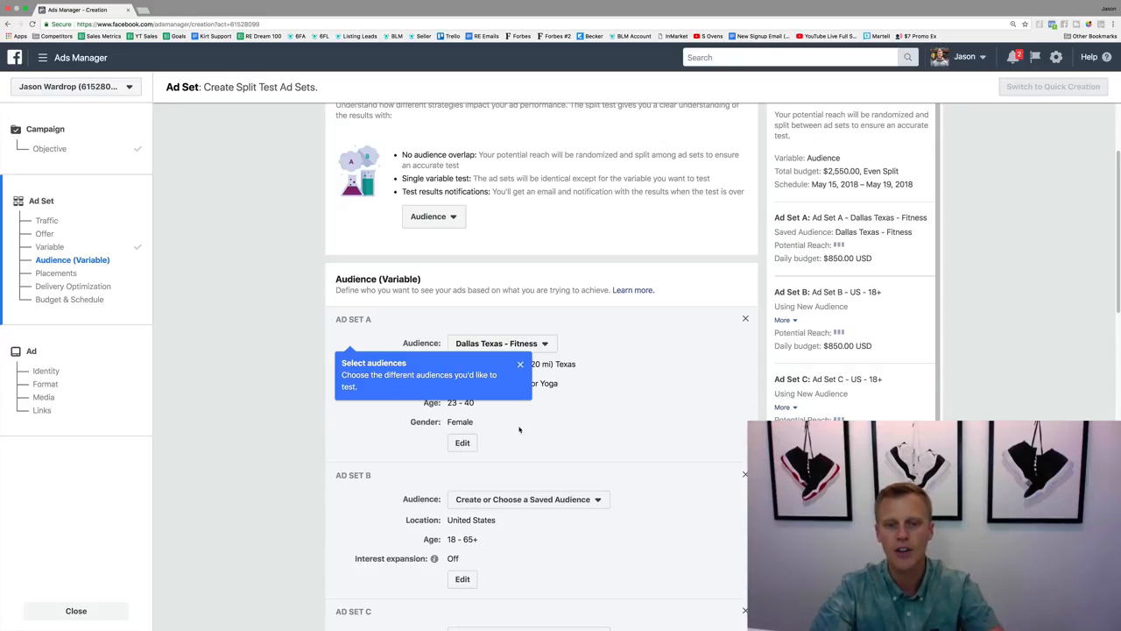
- Assign the saved audience "Real Estate" to Ad Set B
click(587, 501)
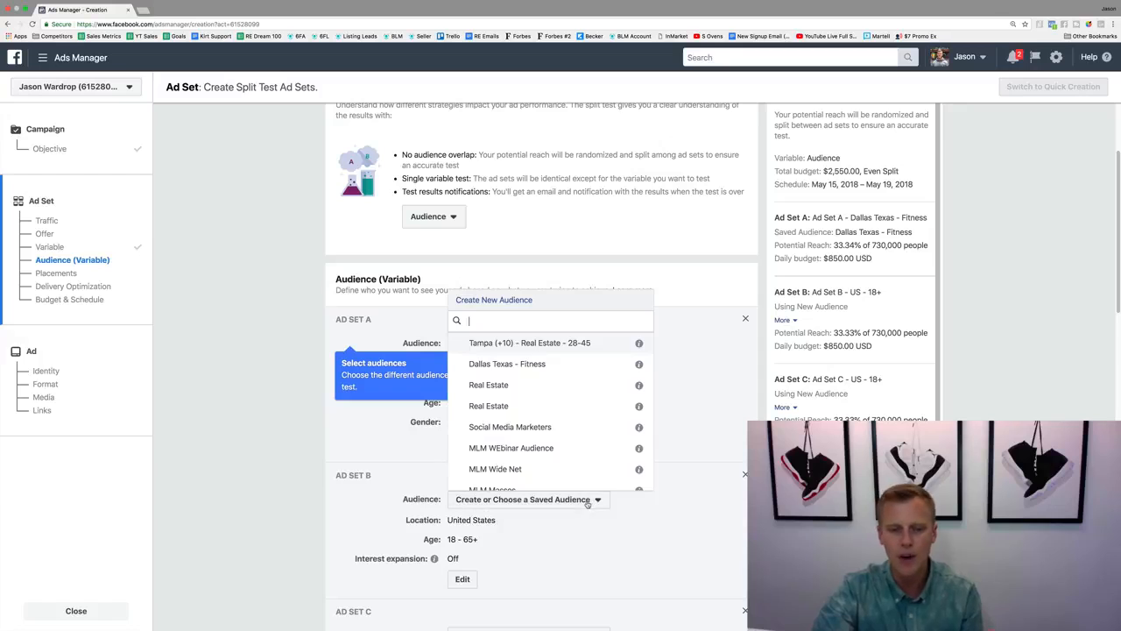
click(544, 393)
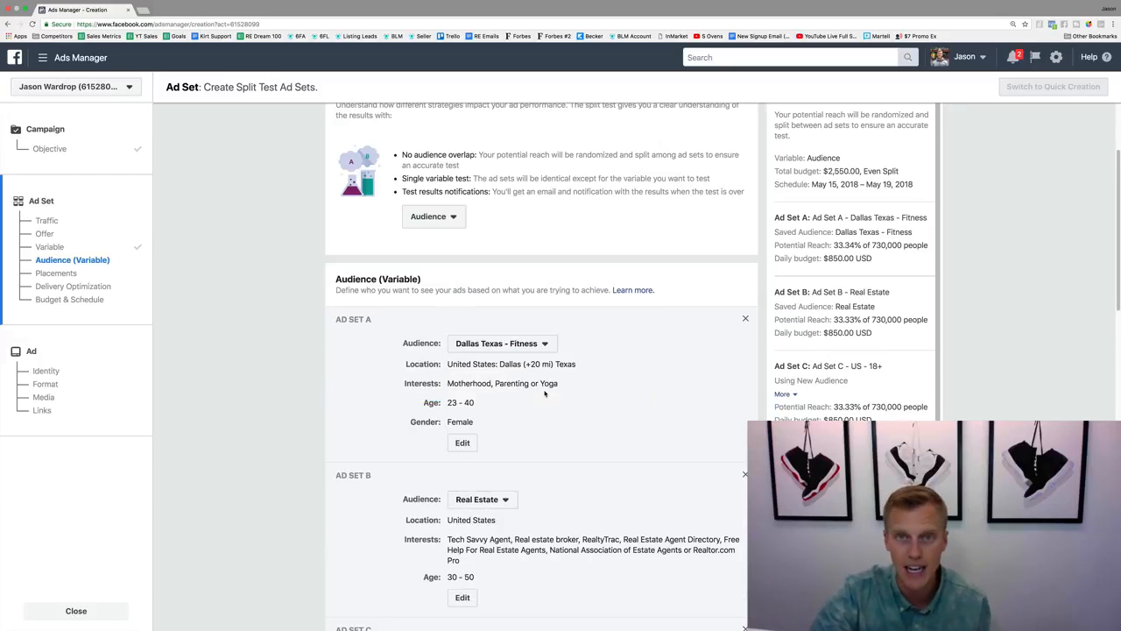
scroll(584, 402, down, 2)
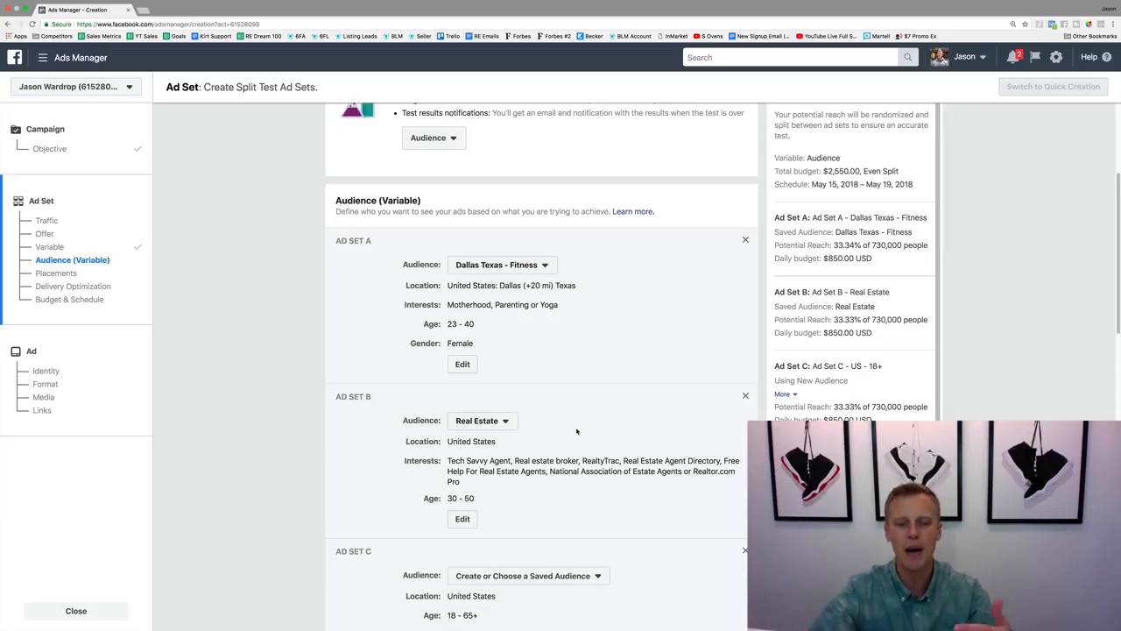
scroll(578, 427, down, 2)
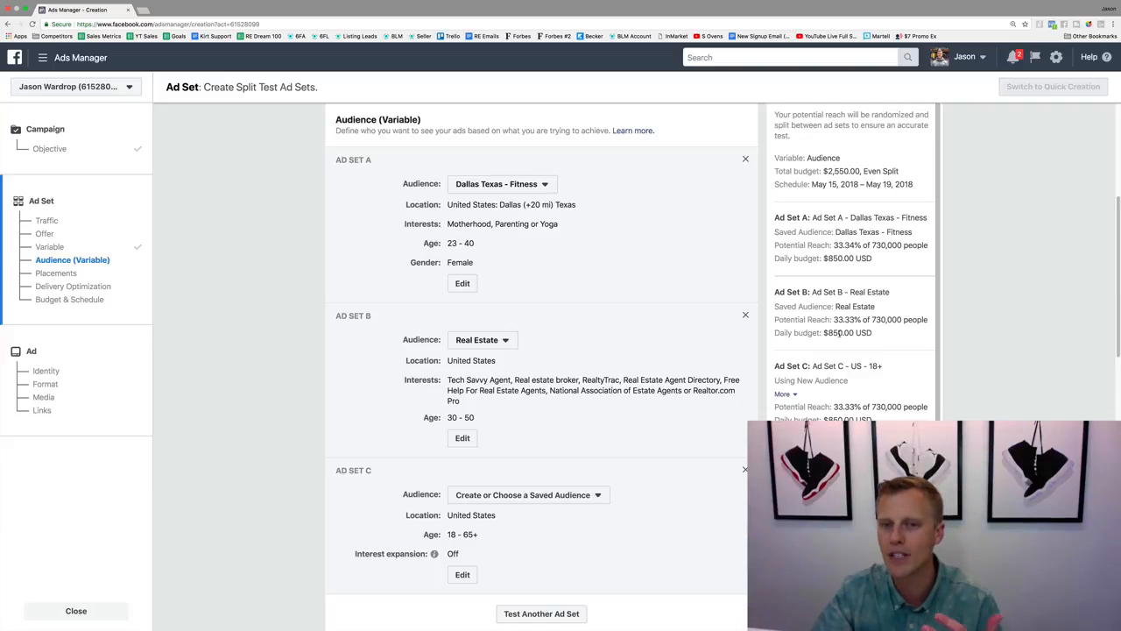
- Change the split test variable to Creative
scroll(746, 281, up, 3)
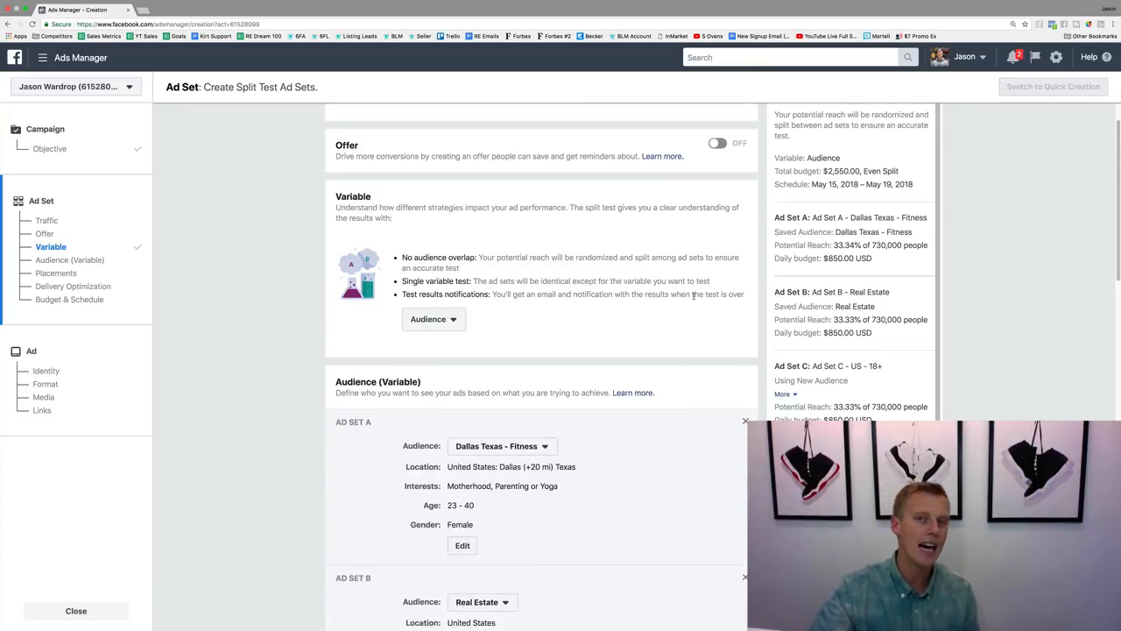
click(441, 319)
click(439, 346)
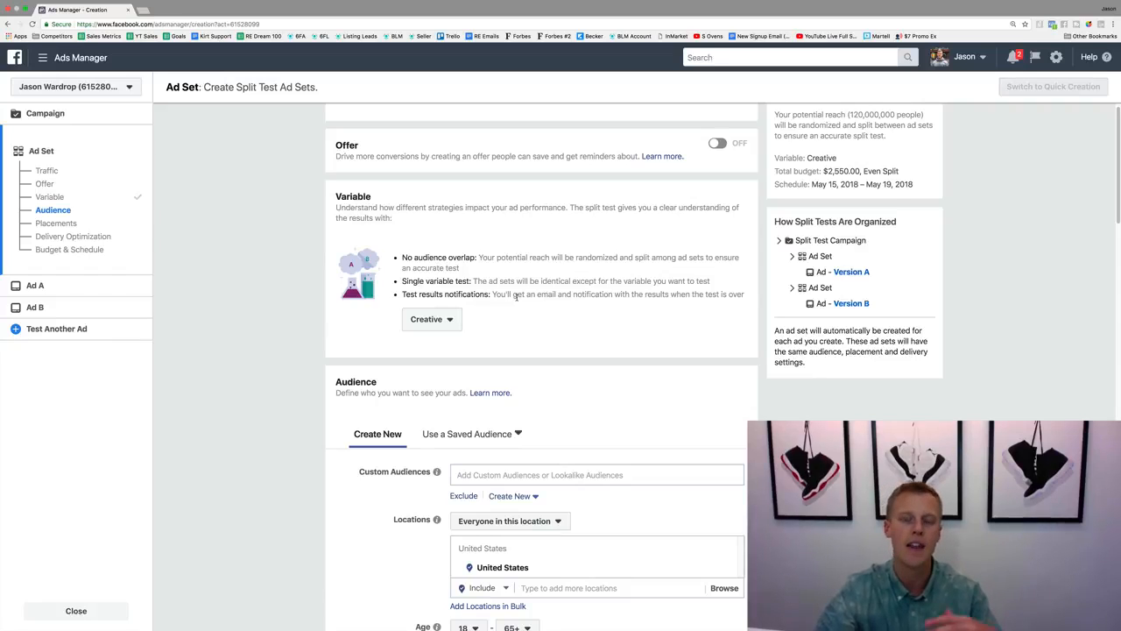
- Review the ad set's audience, placements, optimization options for ad delivery, and split test budget and schedule
scroll(516, 304, down, 2)
scroll(517, 304, up, 2)
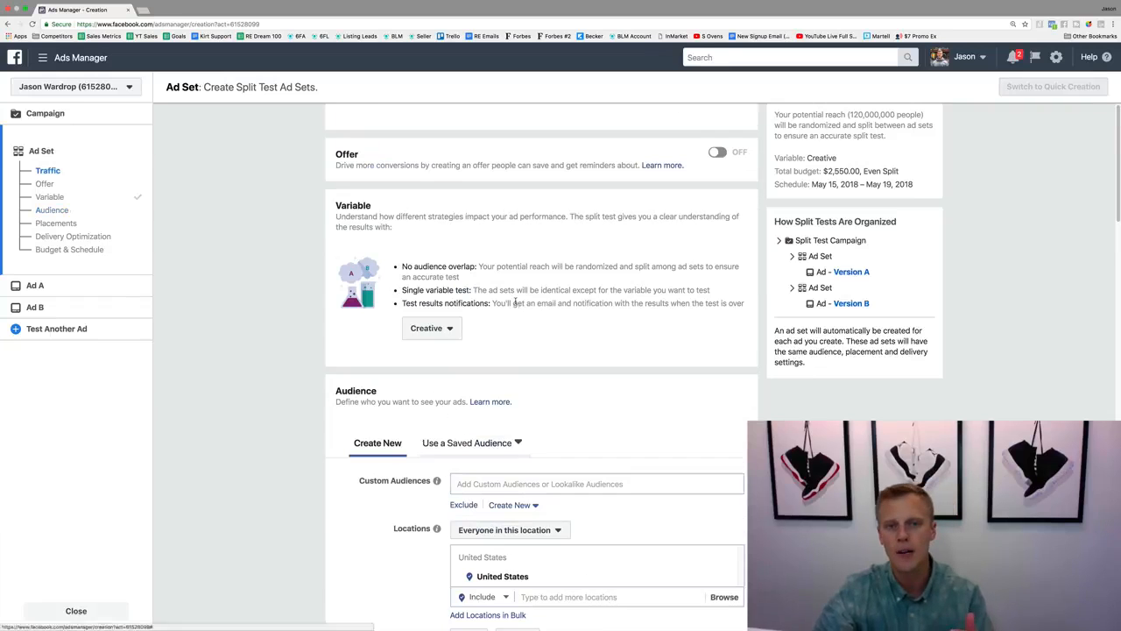
scroll(372, 381, down, 1)
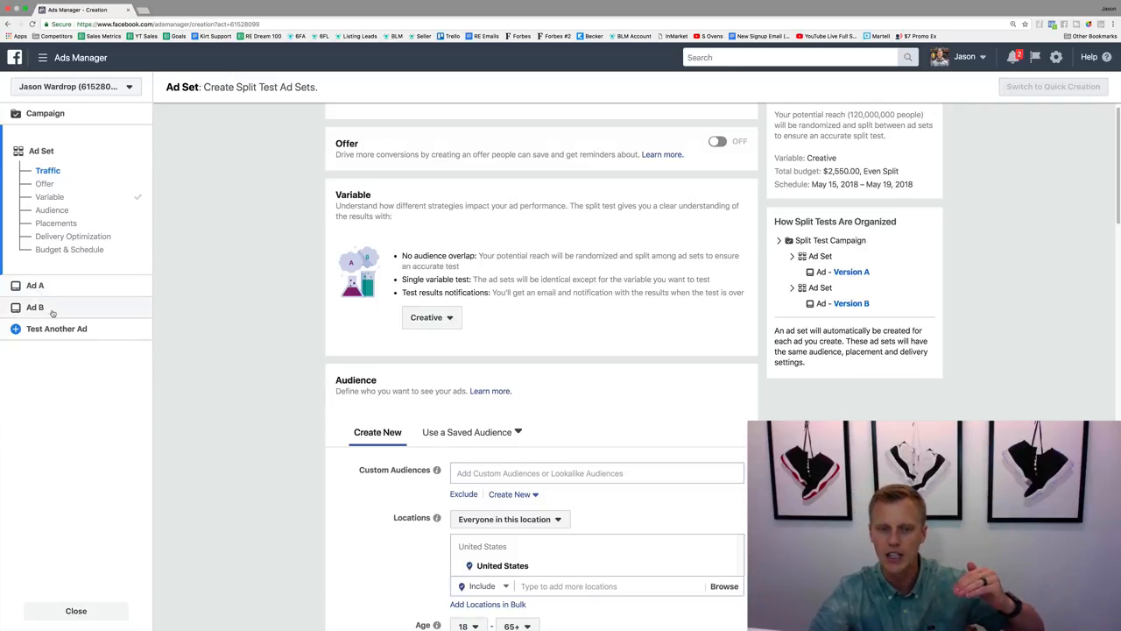
scroll(353, 389, down, 3)
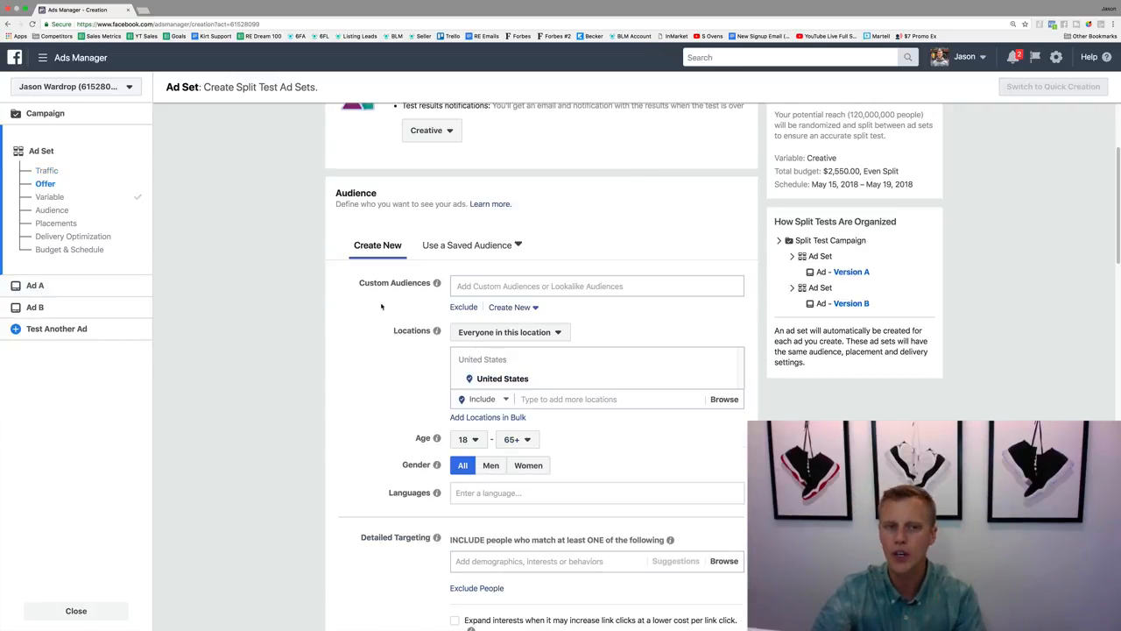
scroll(411, 444, down, 7)
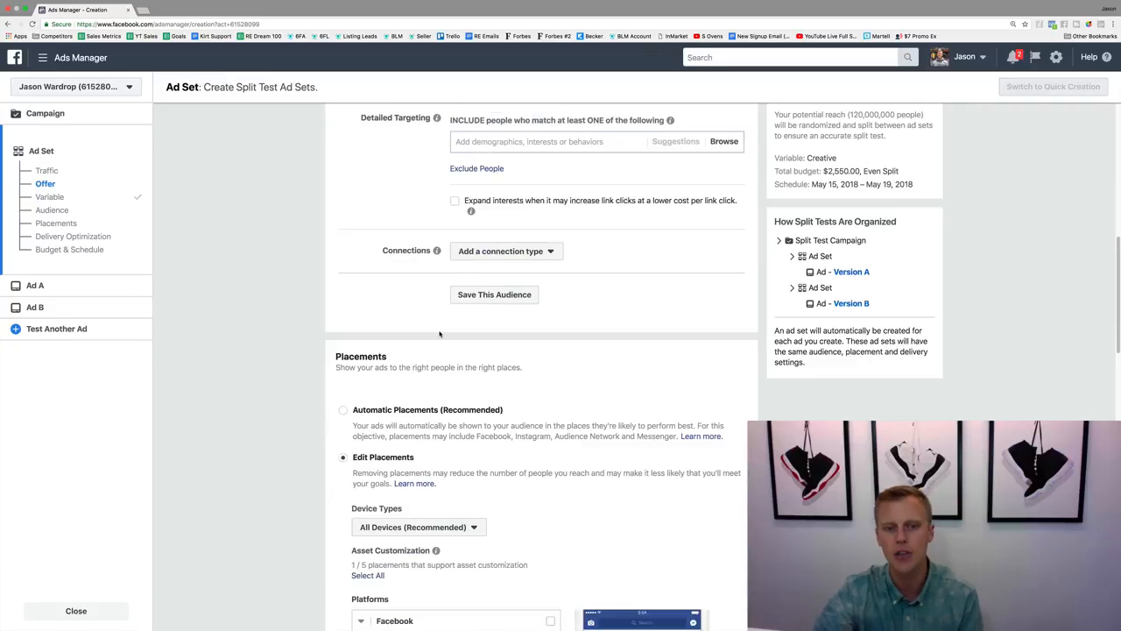
scroll(411, 444, down, 10)
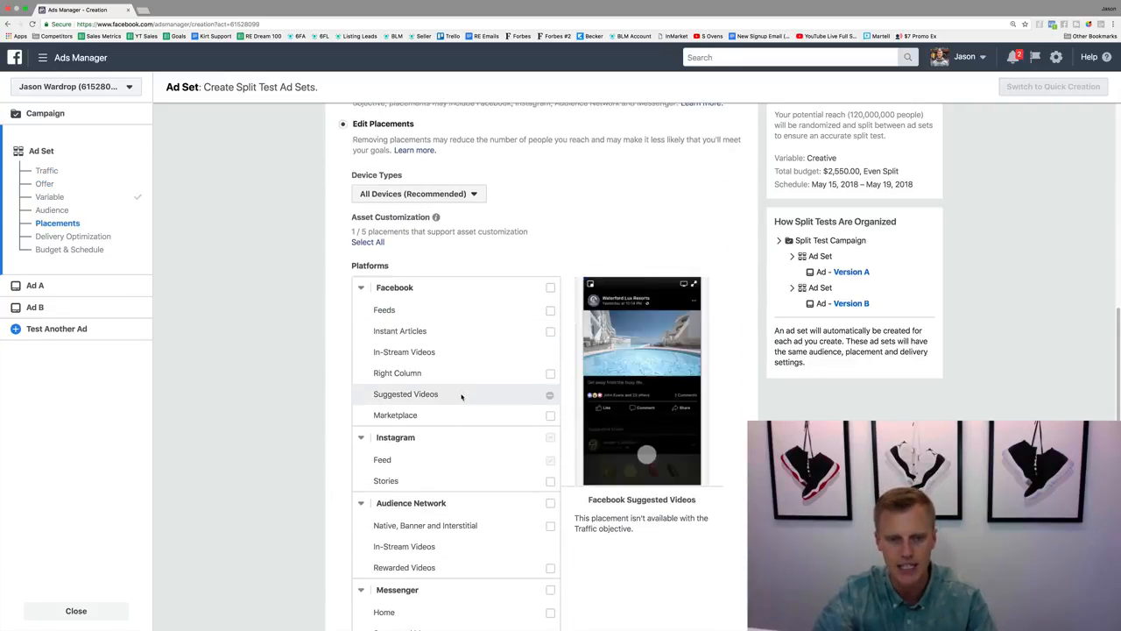
scroll(461, 399, down, 5)
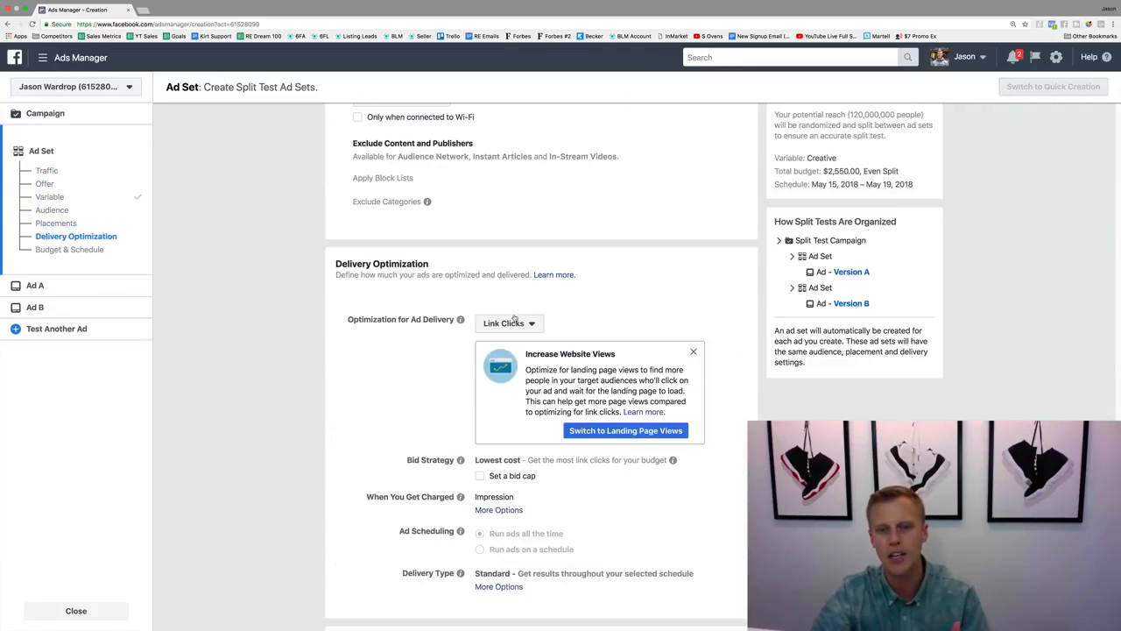
click(514, 320)
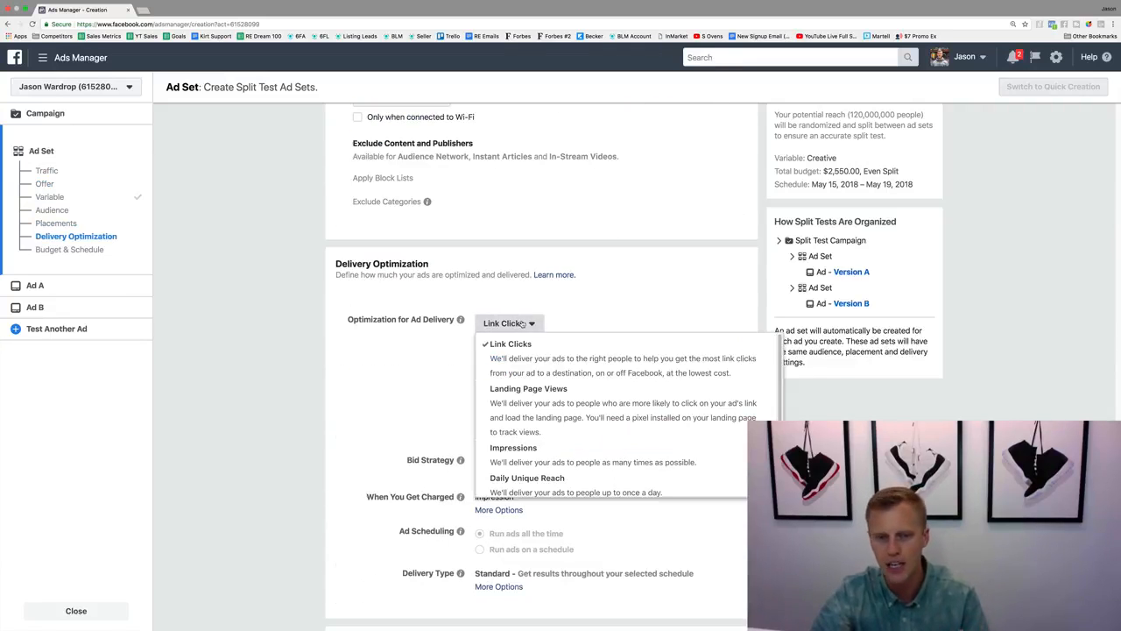
click(361, 389)
scroll(411, 392, down, 5)
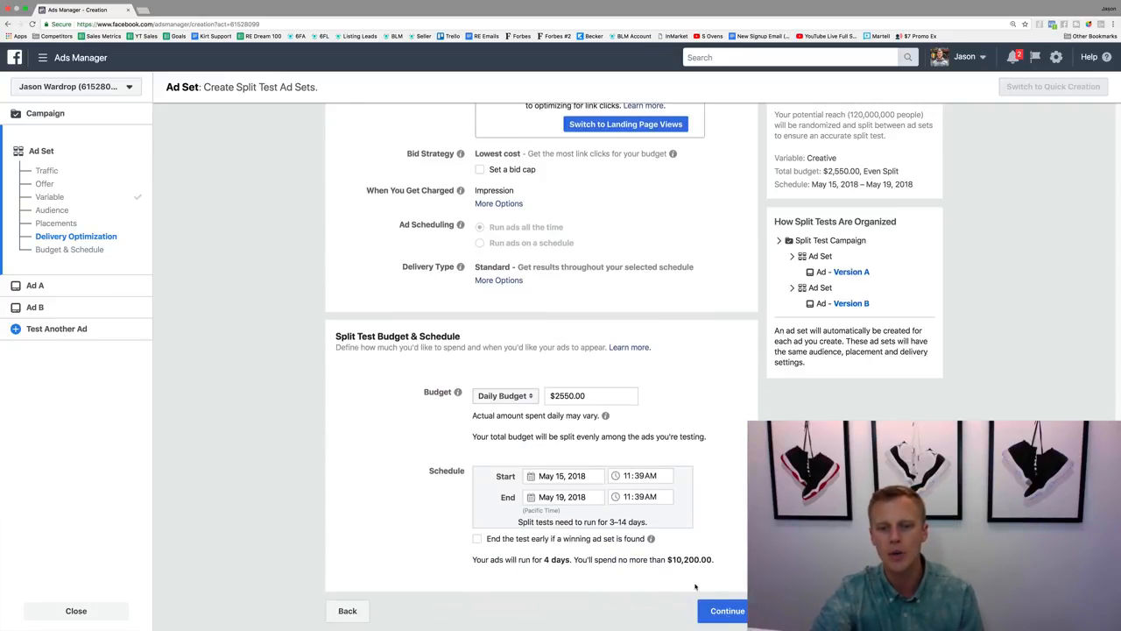
- Continue to the ad setup and look through Ad A's format, image and link settings
click(725, 611)
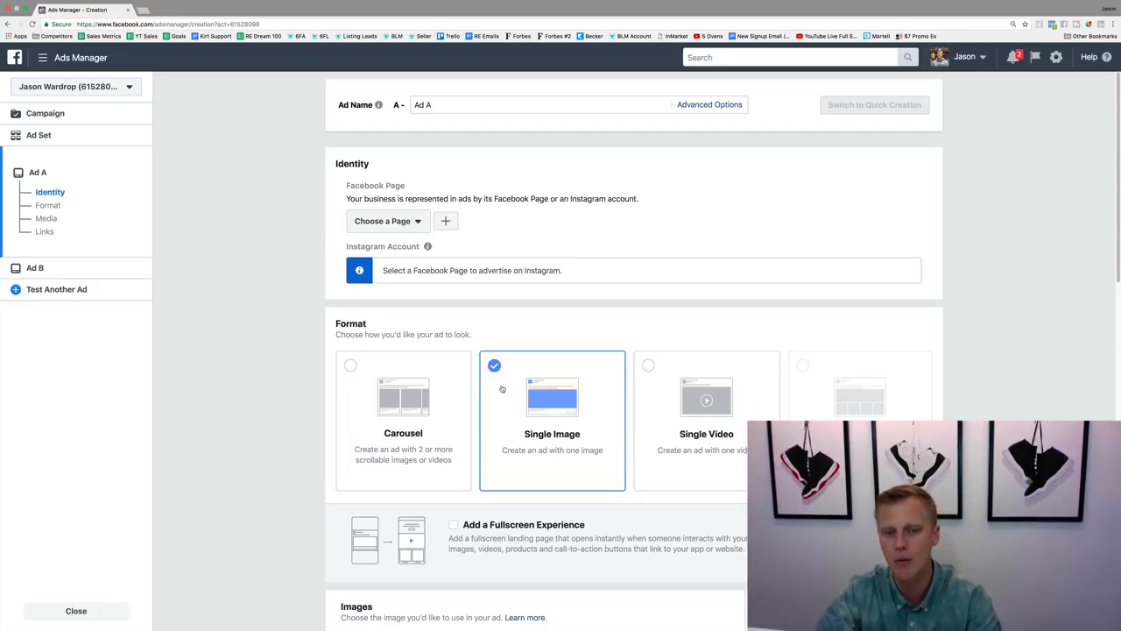
scroll(526, 421, down, 5)
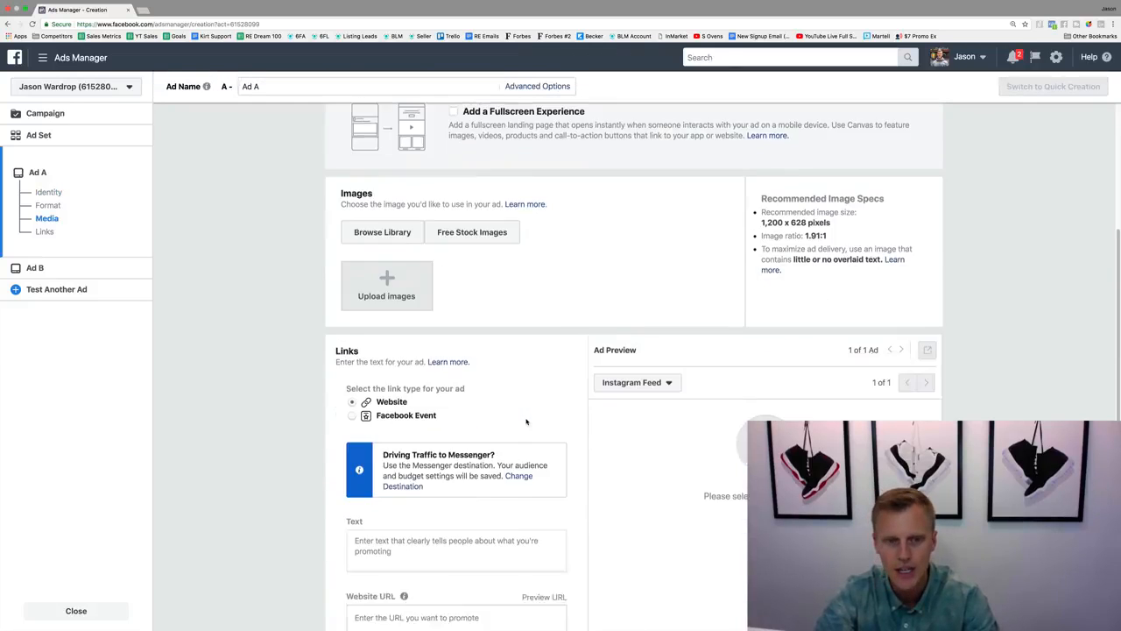
scroll(527, 422, down, 5)
scroll(523, 421, up, 6)
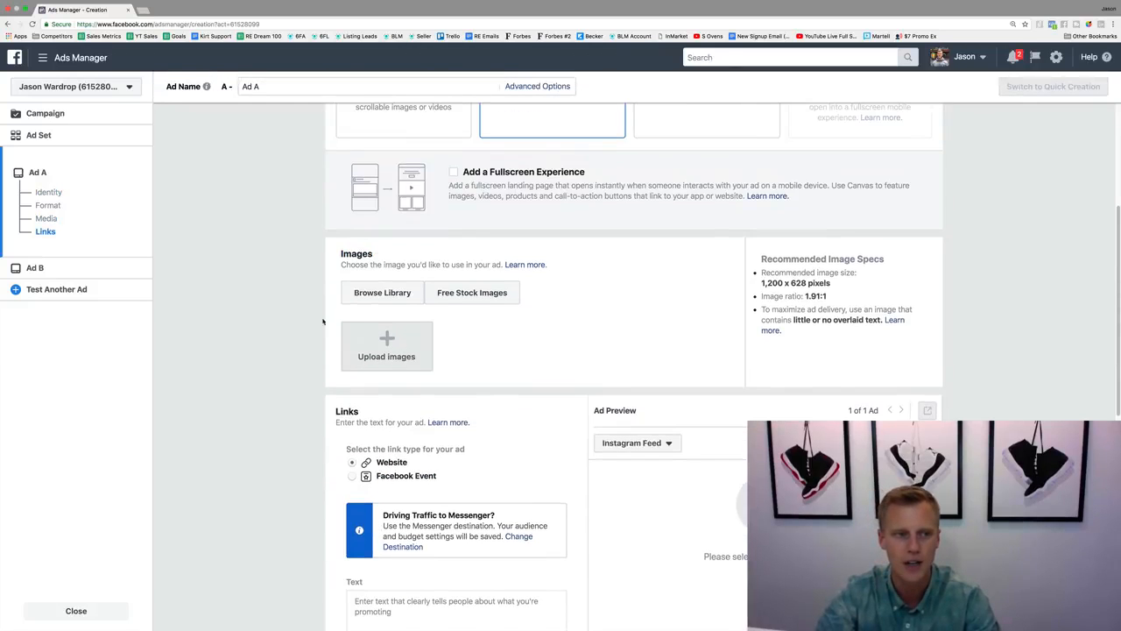
- Switch to Ad B, set its format to Single Video and select the connected Instagram account
click(36, 270)
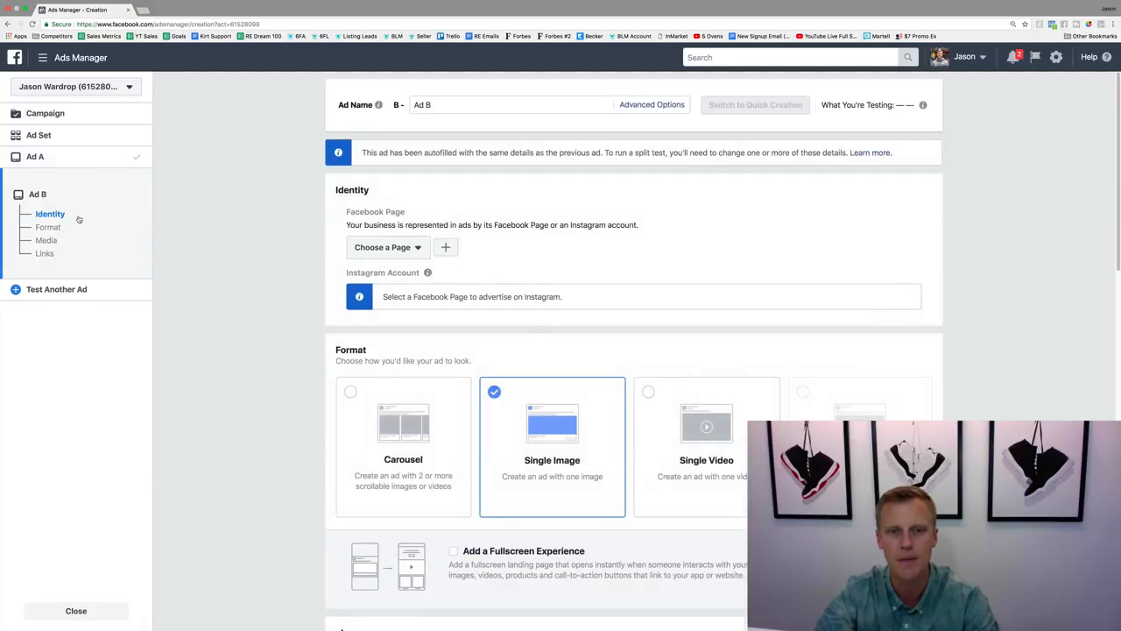
click(718, 431)
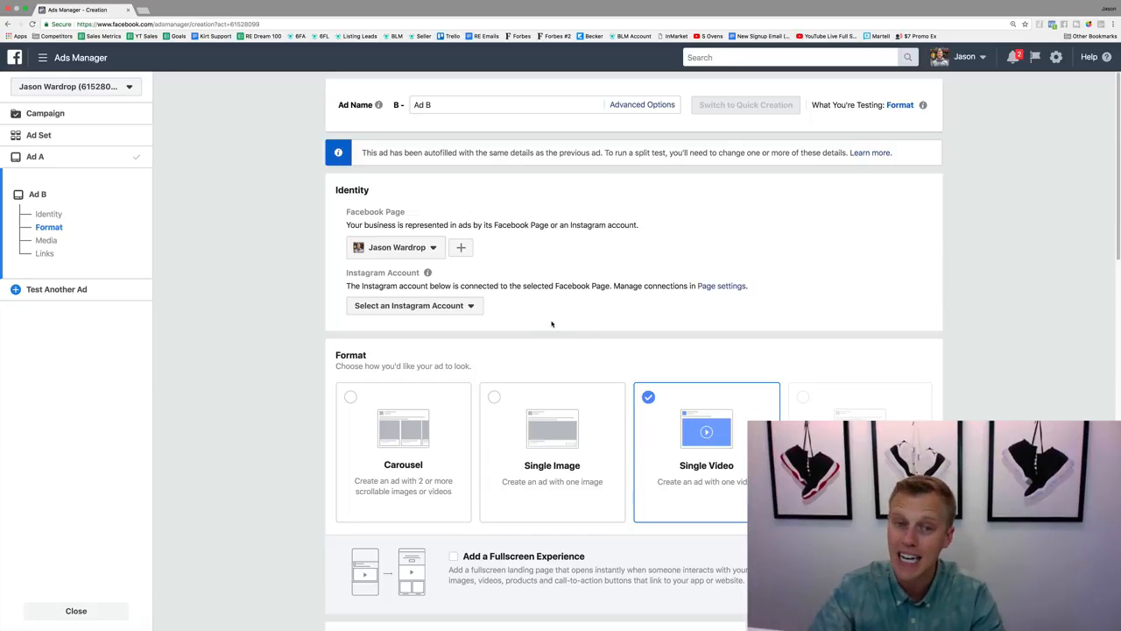
click(447, 306)
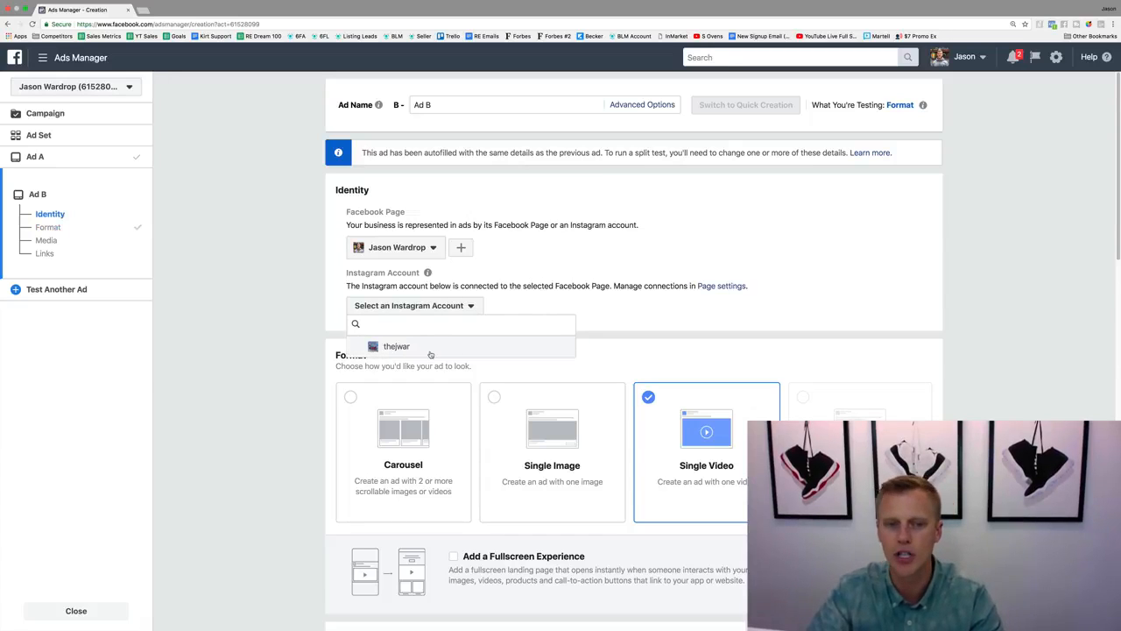
click(431, 349)
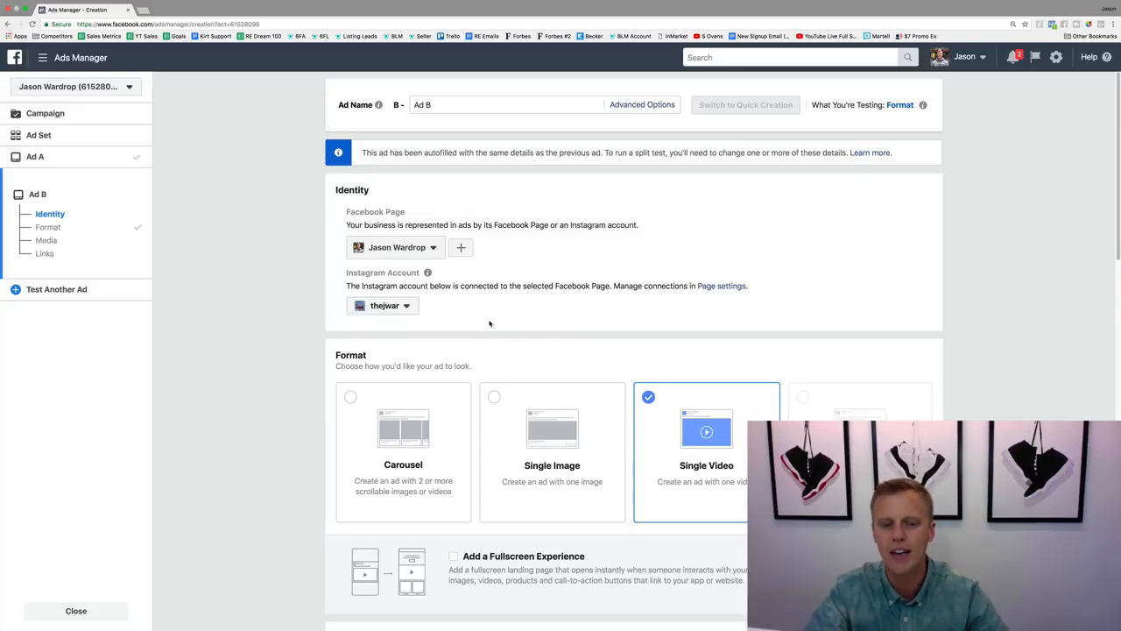
- Examine Ad B's video upload options and its text and website URL fields
scroll(490, 323, down, 5)
scroll(491, 325, down, 4)
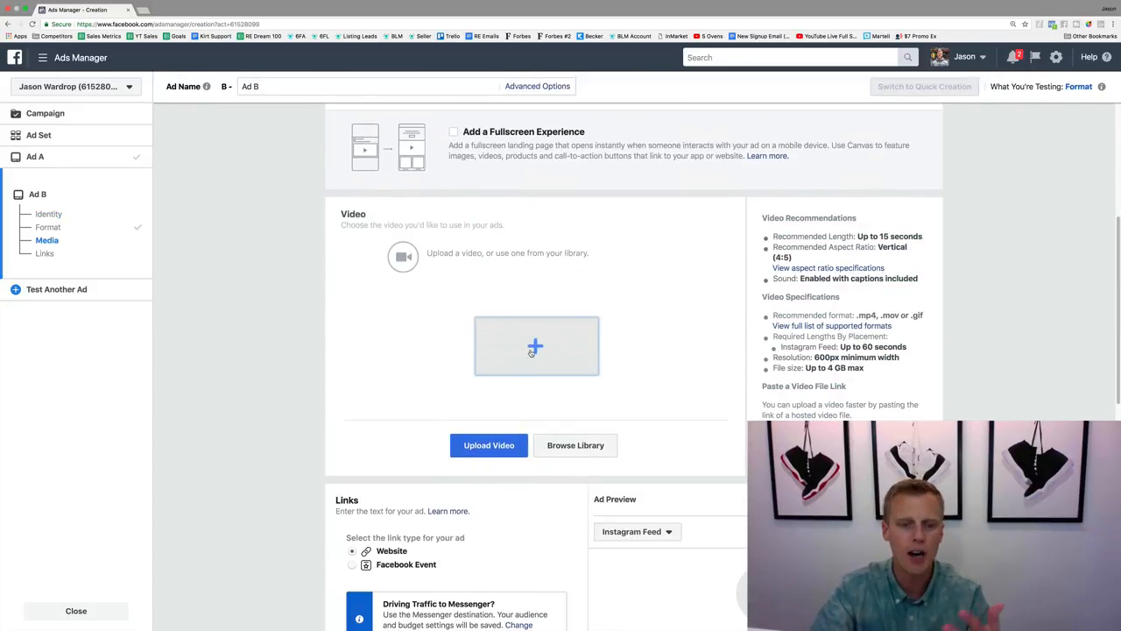
scroll(473, 385, down, 3)
click(427, 518)
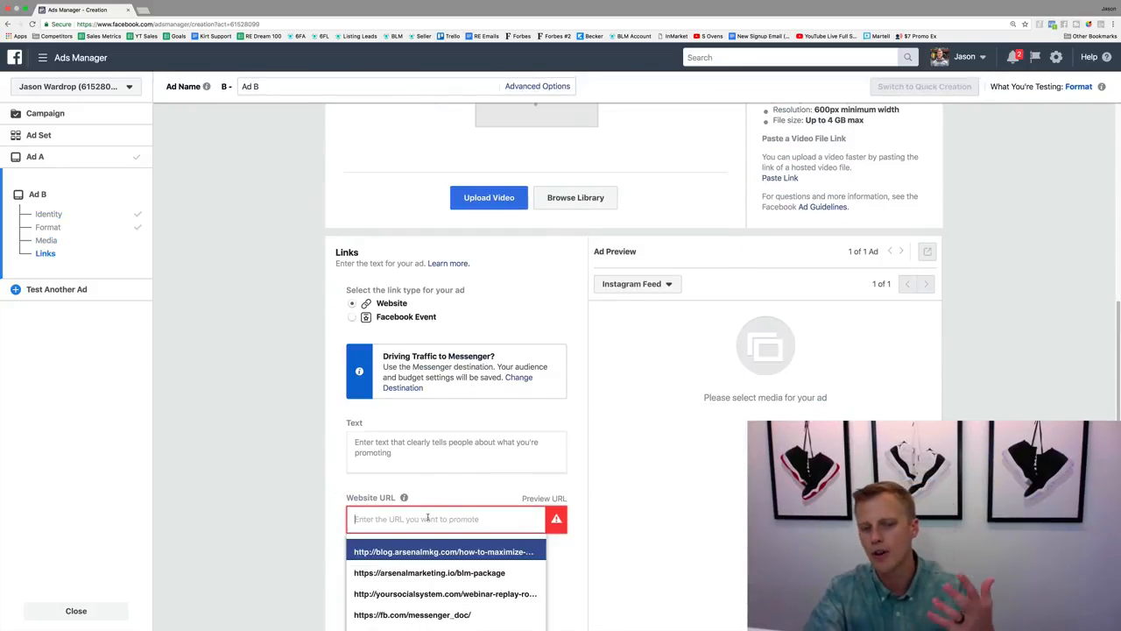
click(430, 444)
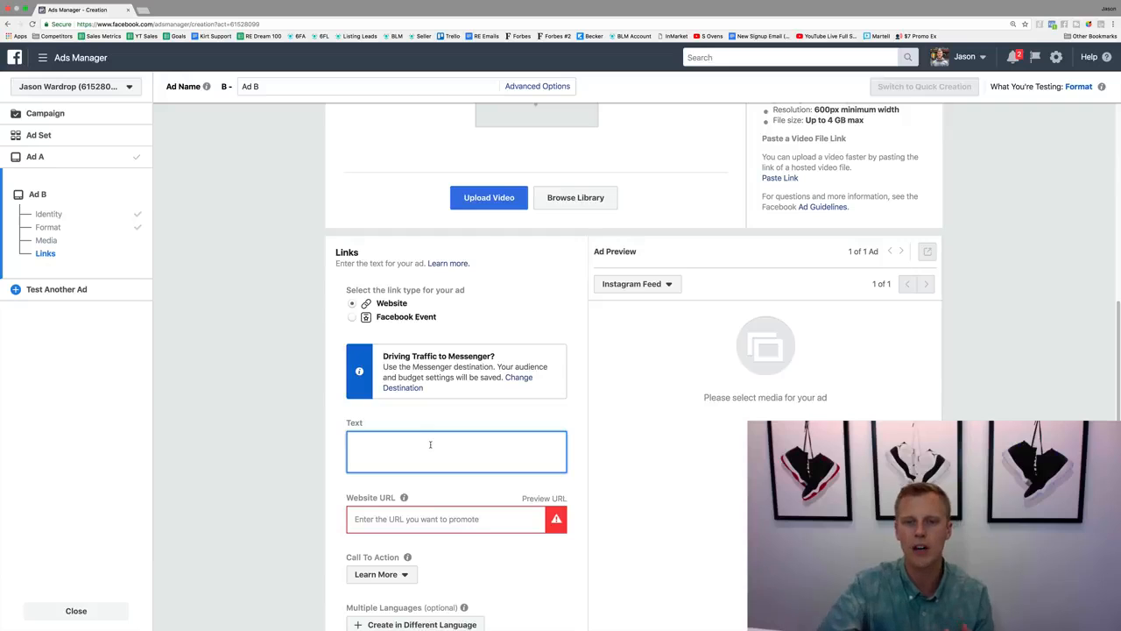
scroll(498, 305, up, 3)
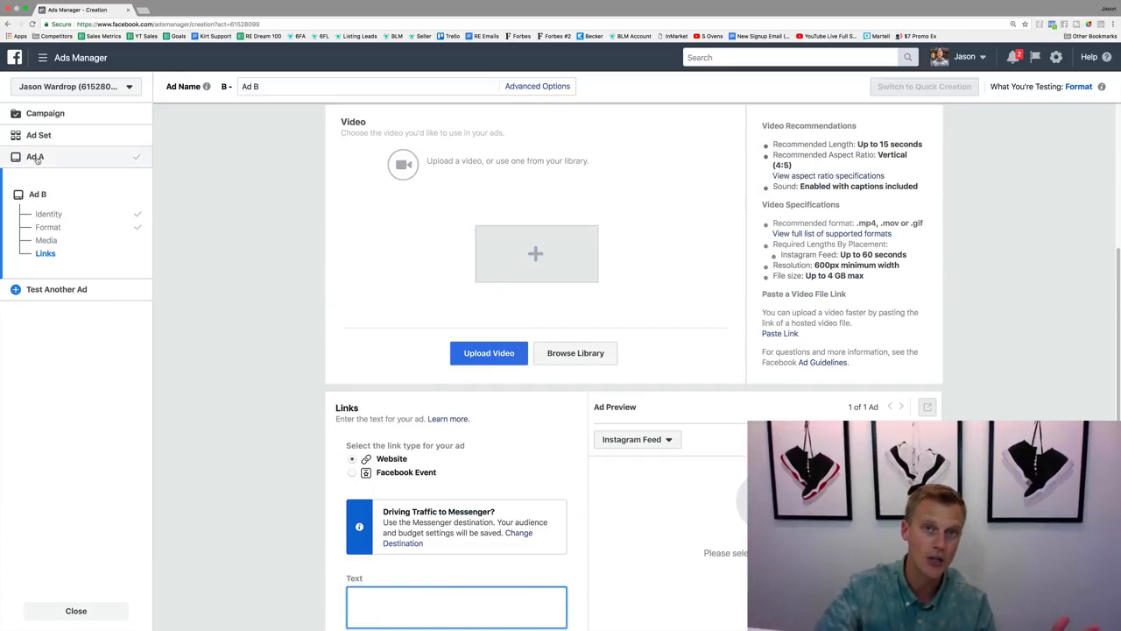
- Return to Ad A and examine its image upload, ad text and call-to-action settings
click(35, 156)
scroll(377, 356, down, 5)
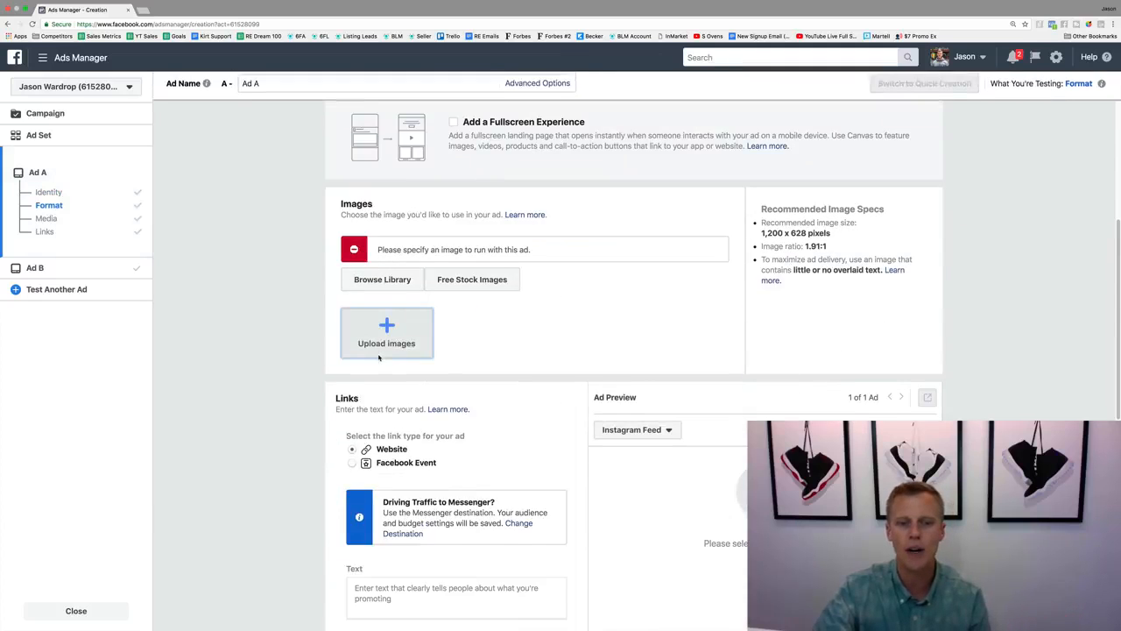
scroll(411, 385, down, 3)
click(430, 349)
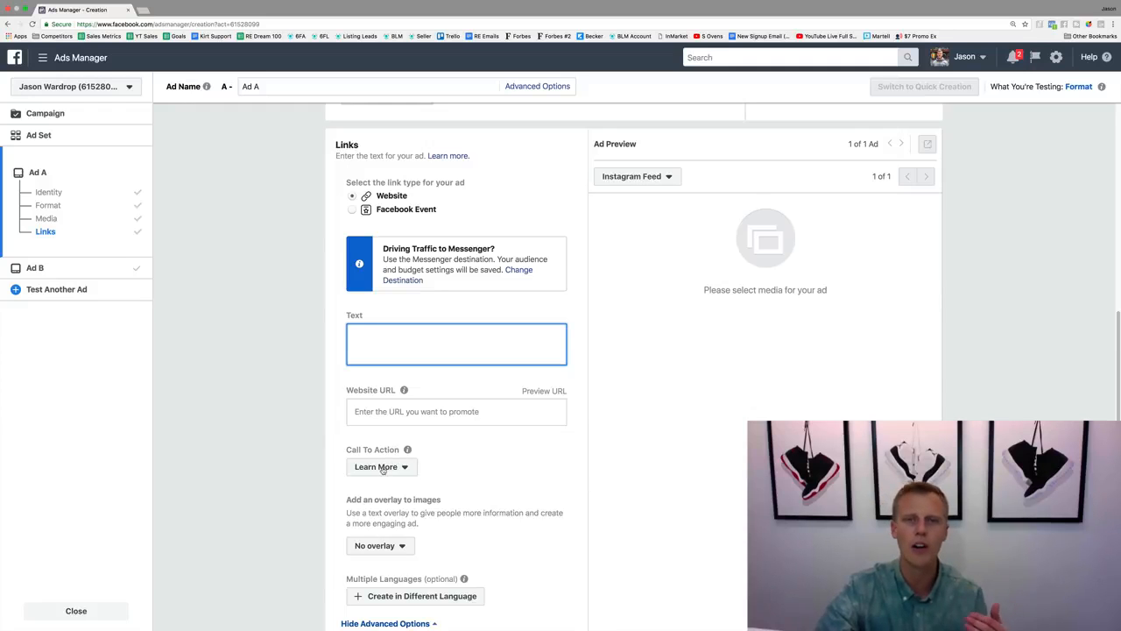
scroll(434, 460, up, 5)
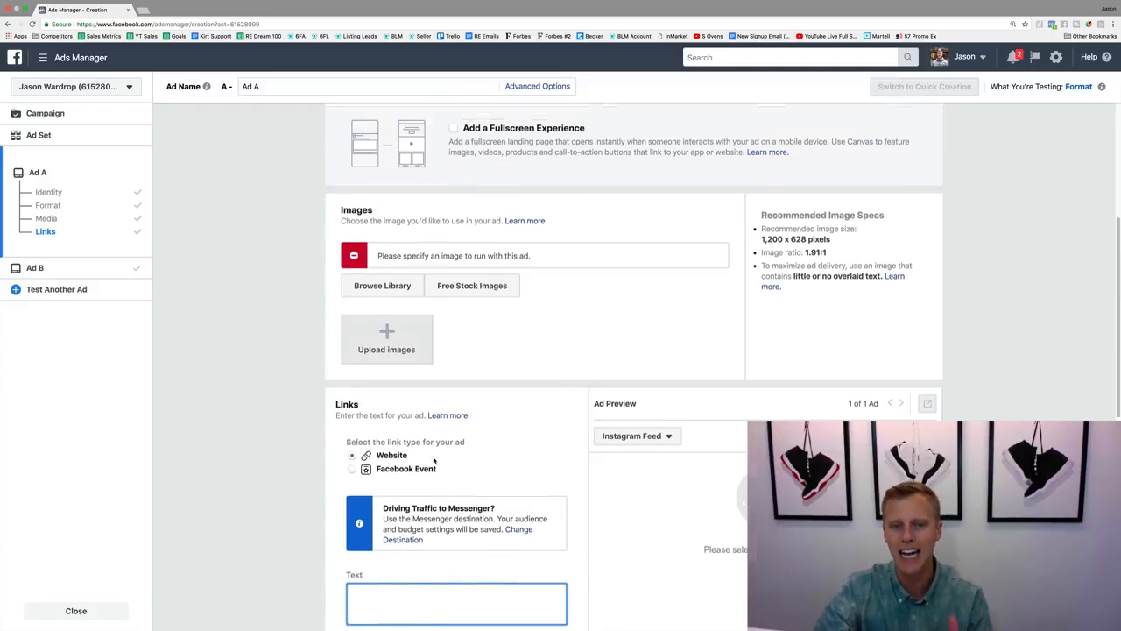
scroll(434, 460, up, 2)
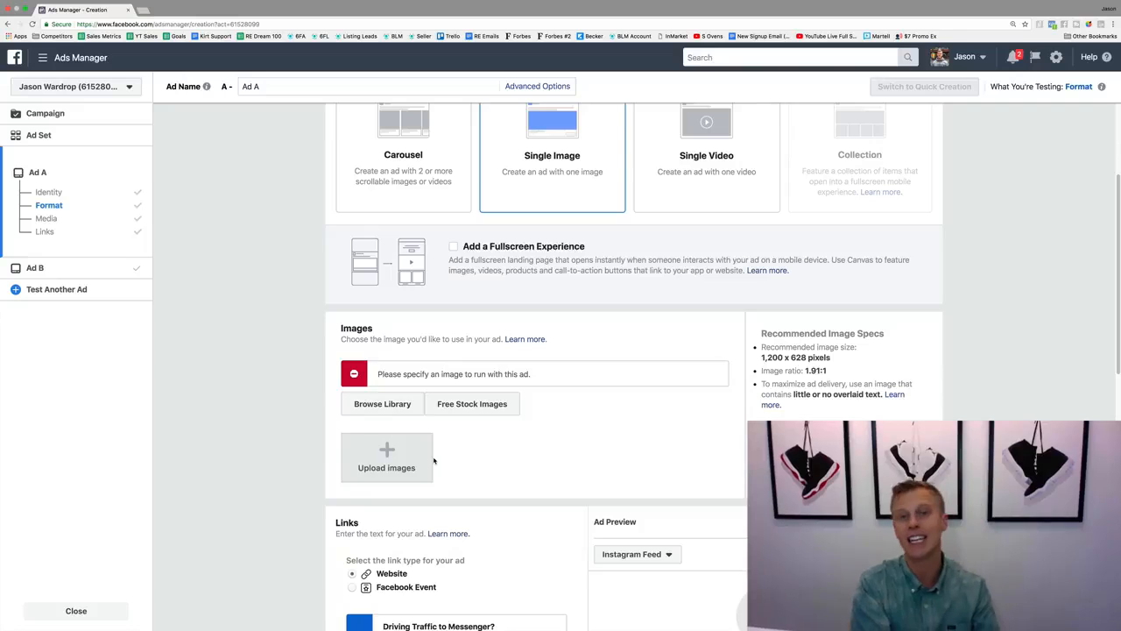